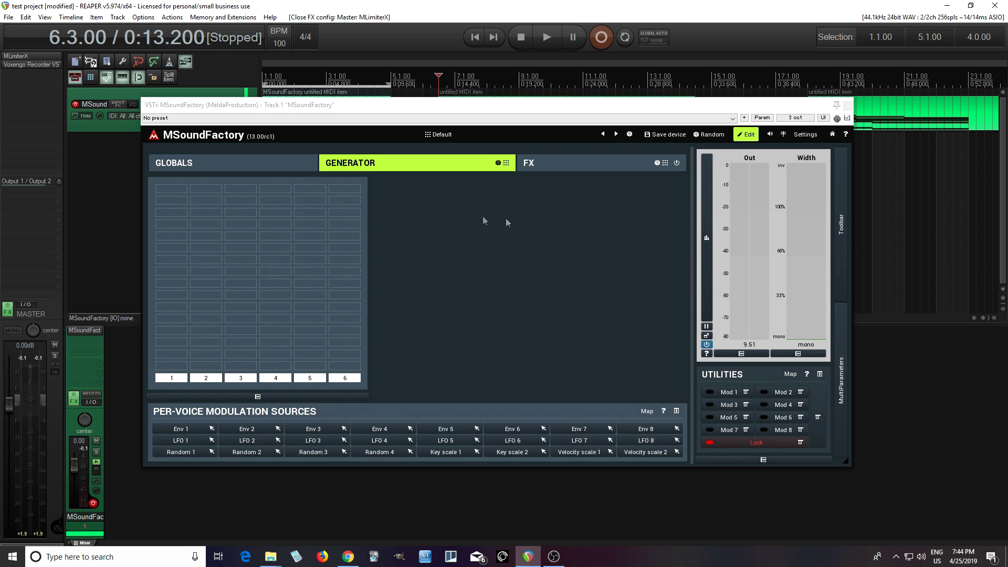
Step: Open the Select Plugin browser on the empty generator grid to choose a module
double_click(181, 192)
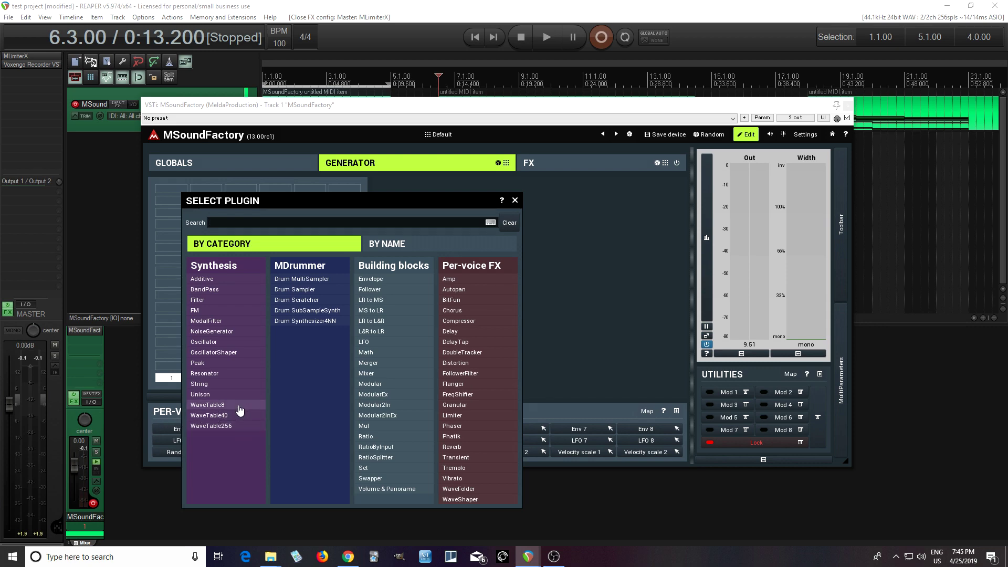
Step: Load WaveTable256 from Synthesis and pop its editor out, leaving Transform Mode unchanged
click(240, 426)
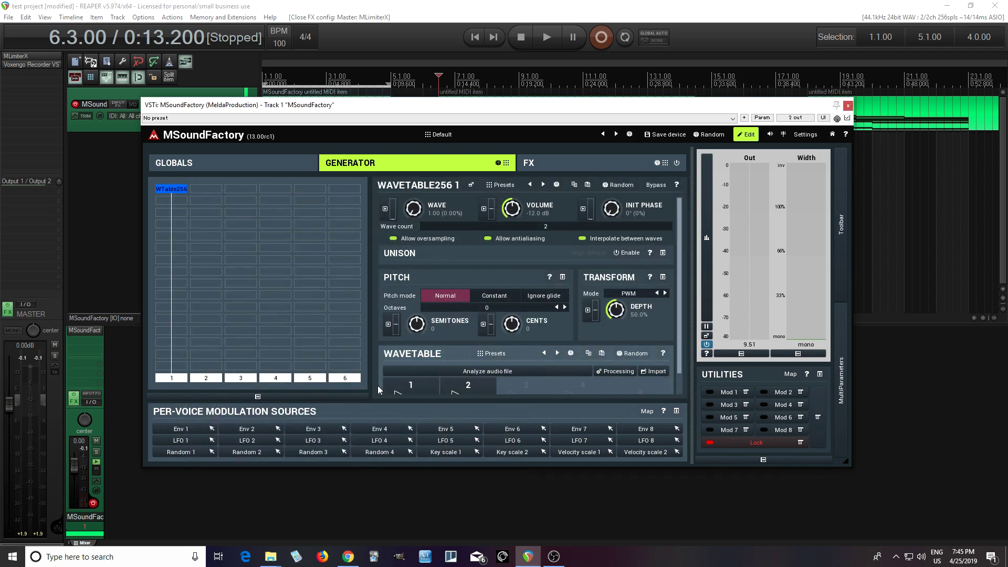
click(471, 184)
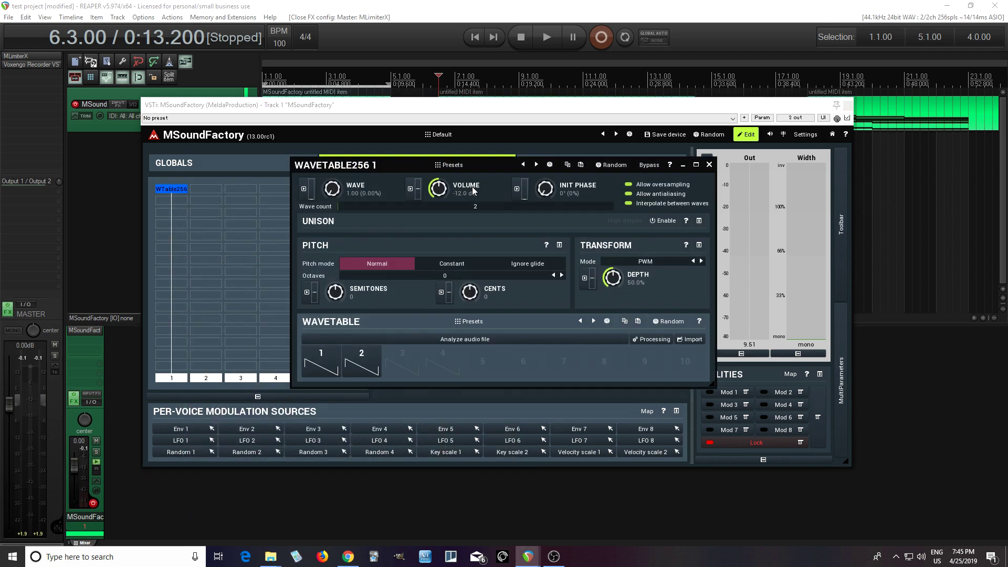
click(641, 266)
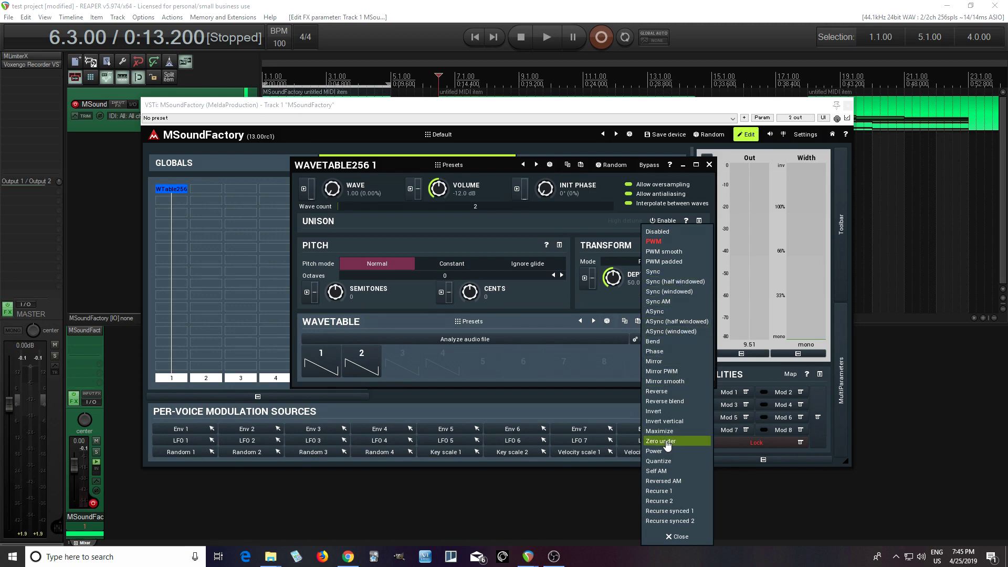
click(602, 300)
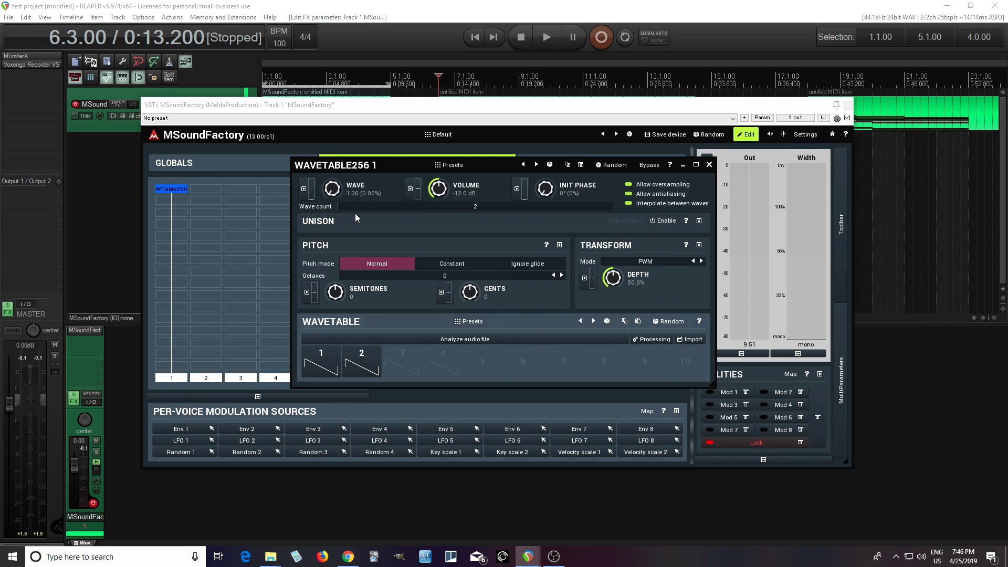
Step: Set the wave count to 3 and morph wave 1's Shape toward more harmonics
mouse_move(356, 202)
mouse_down()
mouse_move(356, 181)
mouse_move(355, 201)
mouse_up()
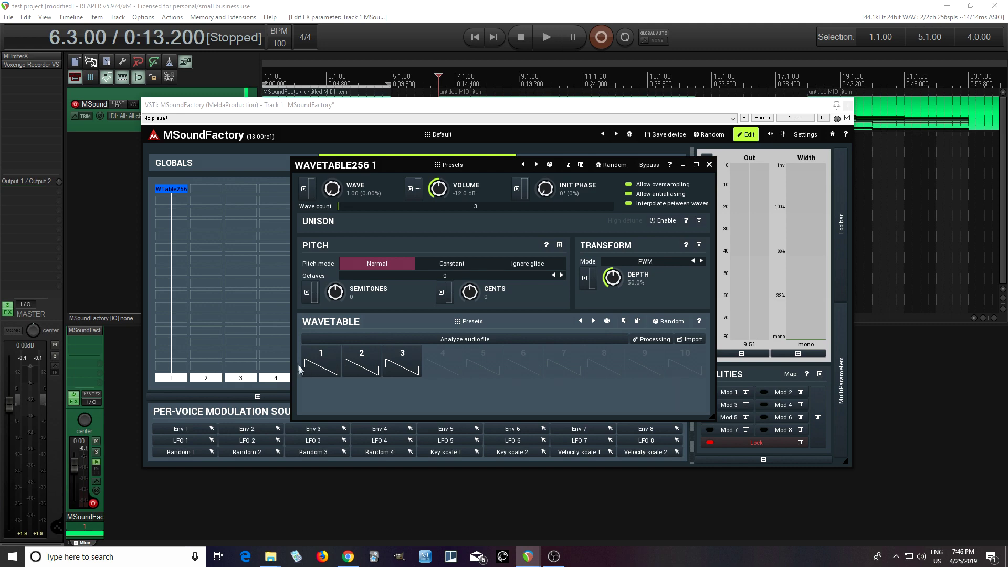
click(322, 365)
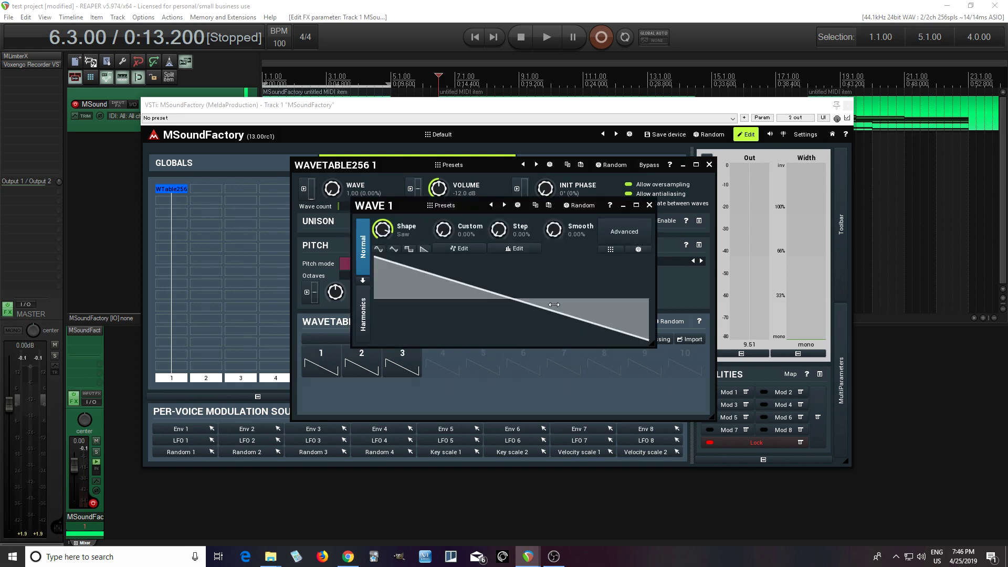
drag(385, 229, 385, 205)
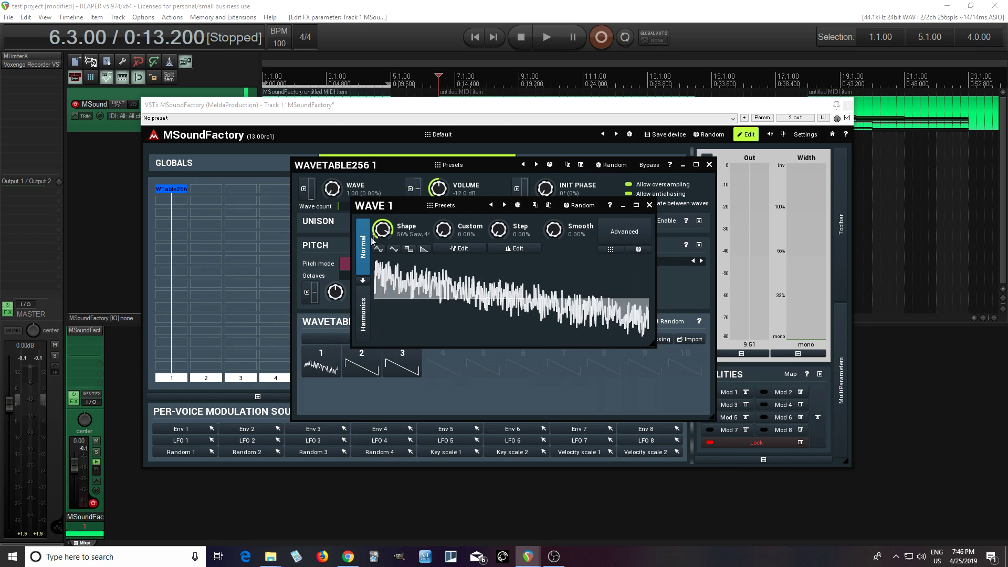
drag(378, 231, 378, 216)
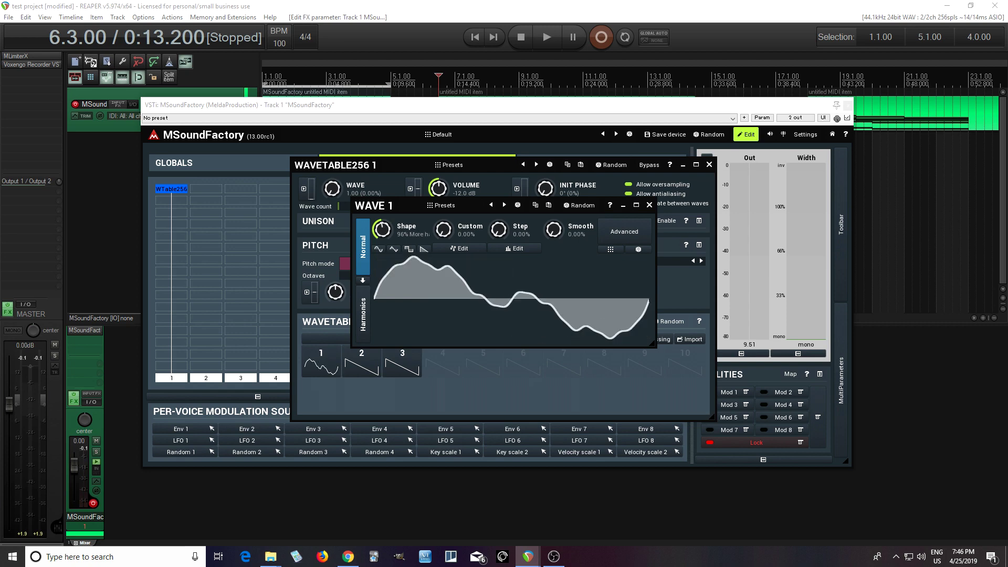
Step: Turn wave 1's Custom blend to 100% and bring up its custom signal shape editor
click(451, 286)
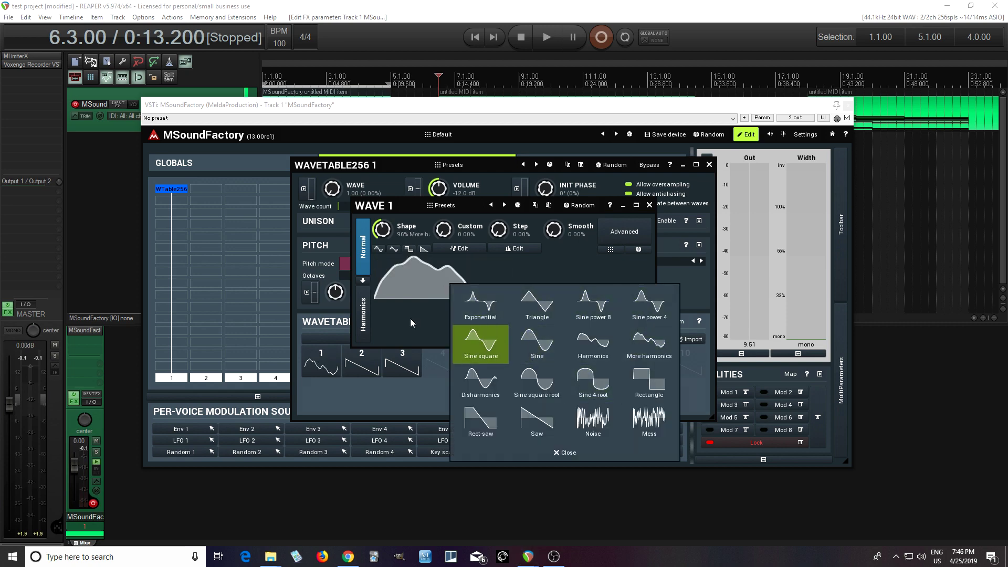
click(405, 300)
drag(449, 226, 449, 194)
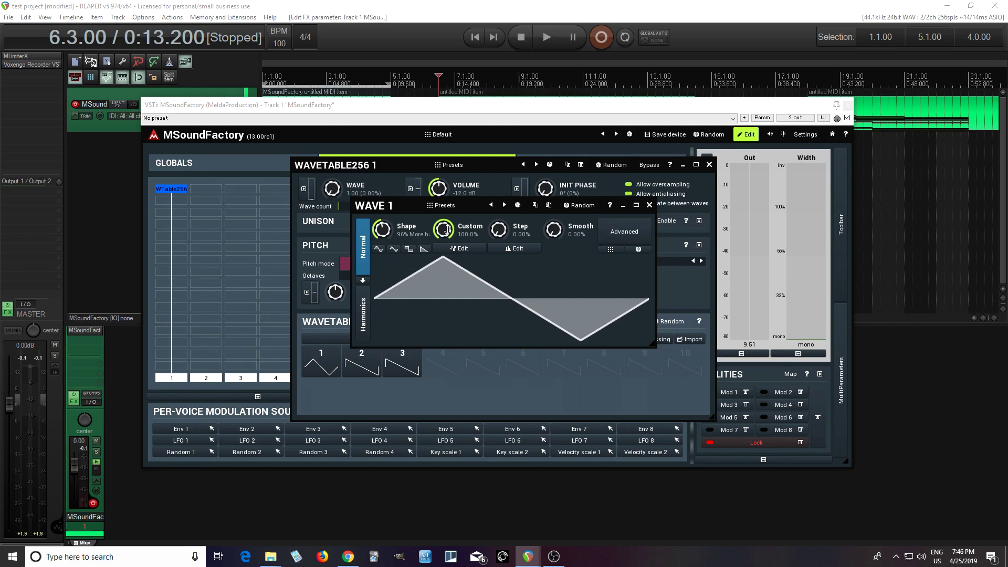
mouse_move(446, 229)
mouse_down()
mouse_move(449, 242)
mouse_move(444, 223)
mouse_up()
click(462, 252)
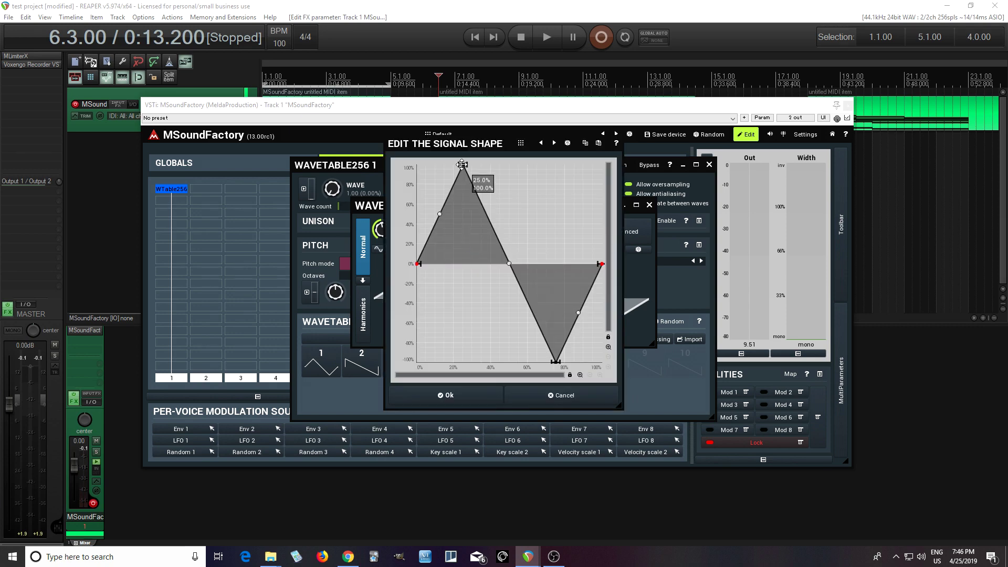
Step: Add a dip point and a peak point to wave 1's custom signal shape
drag(446, 143, 477, 131)
drag(513, 273, 514, 281)
drag(591, 213, 607, 180)
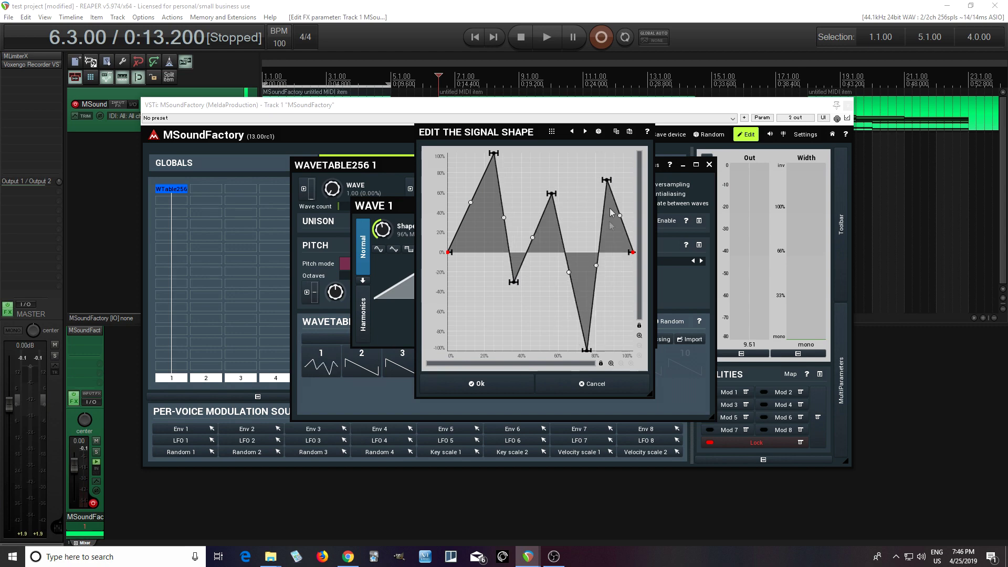
drag(454, 140, 650, 134)
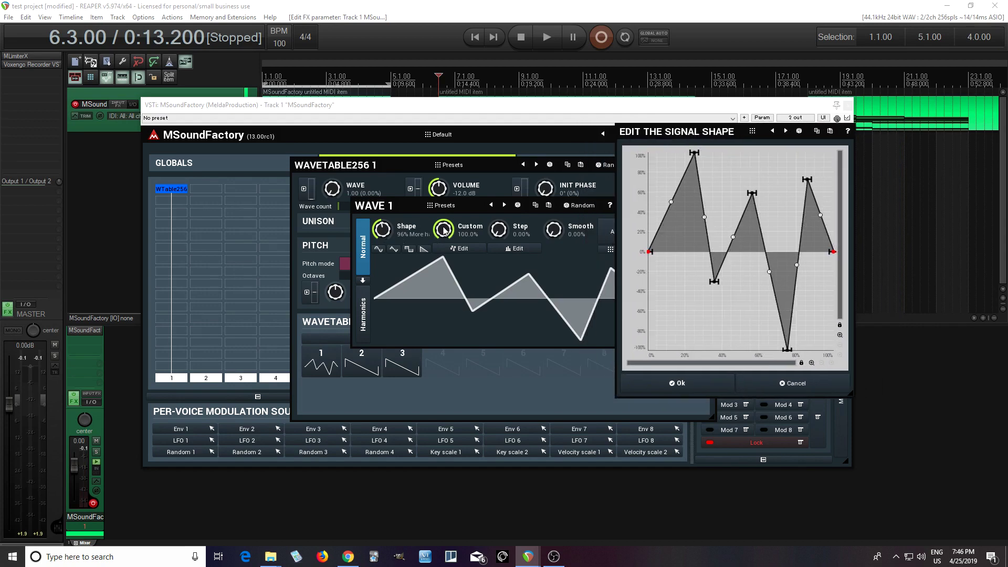
Step: Set wave 1's base shape to Saw and return the Custom blend to 100%
double_click(382, 229)
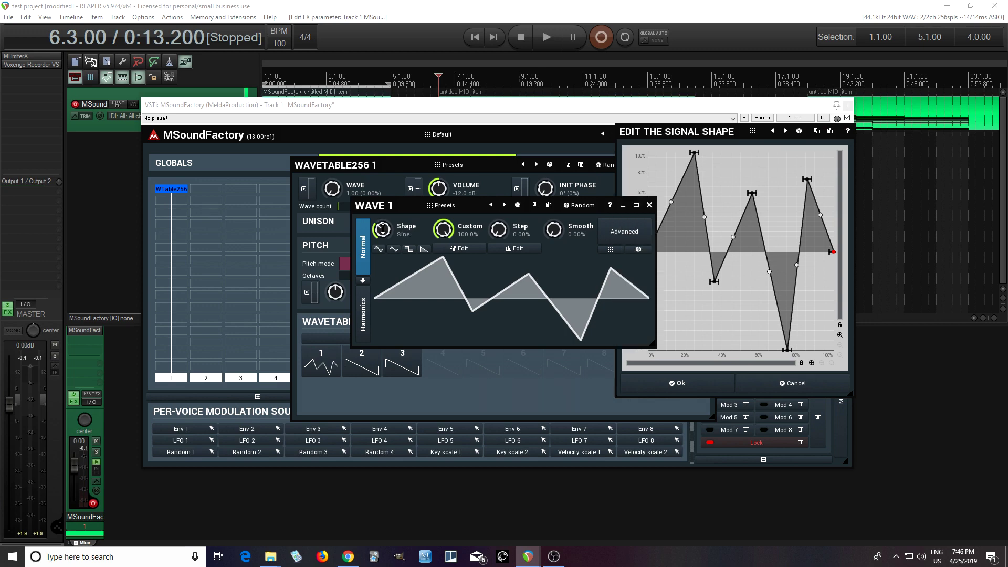
mouse_move(442, 229)
mouse_down()
mouse_move(443, 277)
mouse_move(430, 236)
mouse_up()
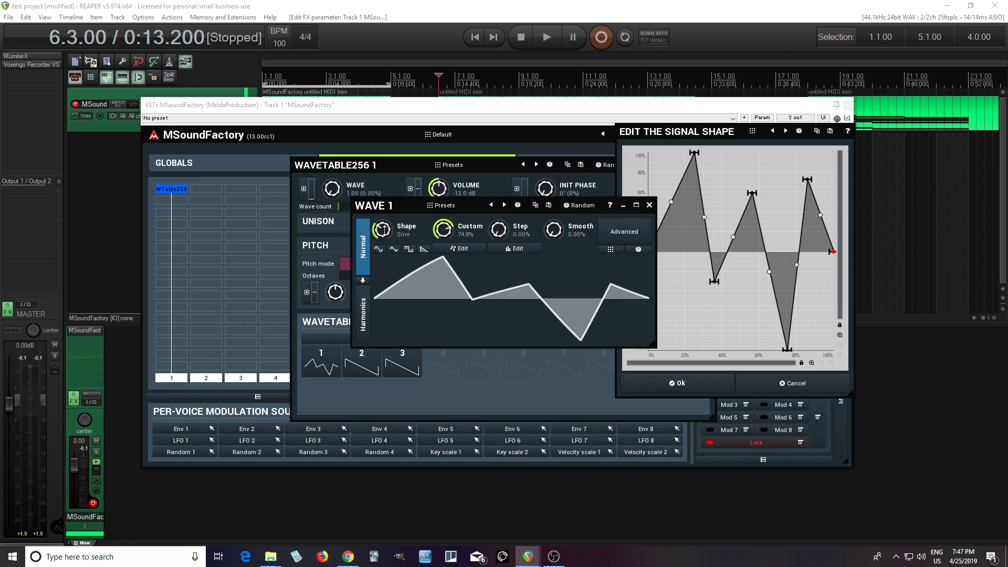
click(445, 295)
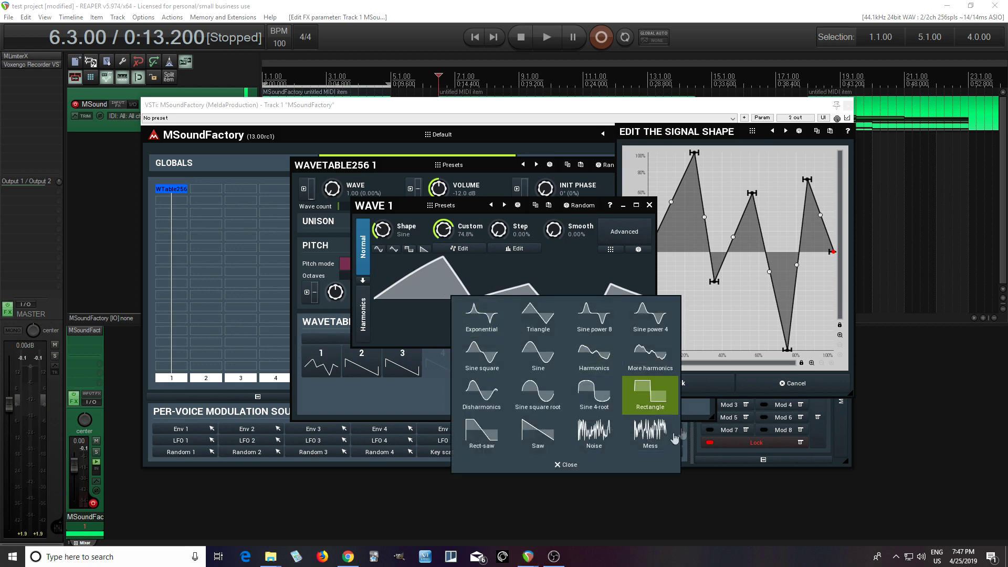
click(553, 453)
mouse_move(444, 228)
mouse_down()
mouse_move(444, 273)
mouse_move(443, 225)
mouse_up()
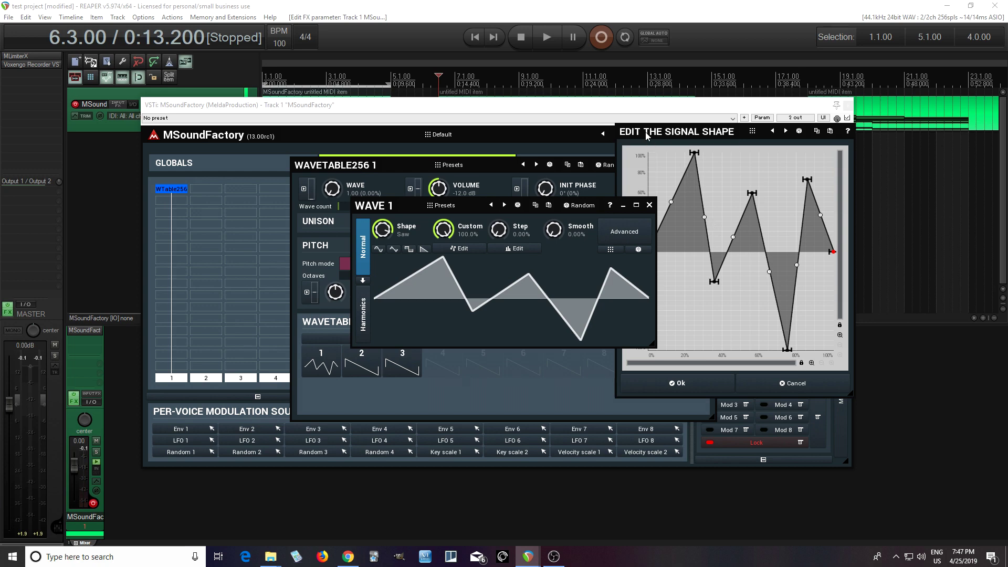
drag(648, 134, 550, 134)
Step: Cancel a freehand-drawn custom shape and turn wave 1's Custom blend down to 0%
right_click(625, 196)
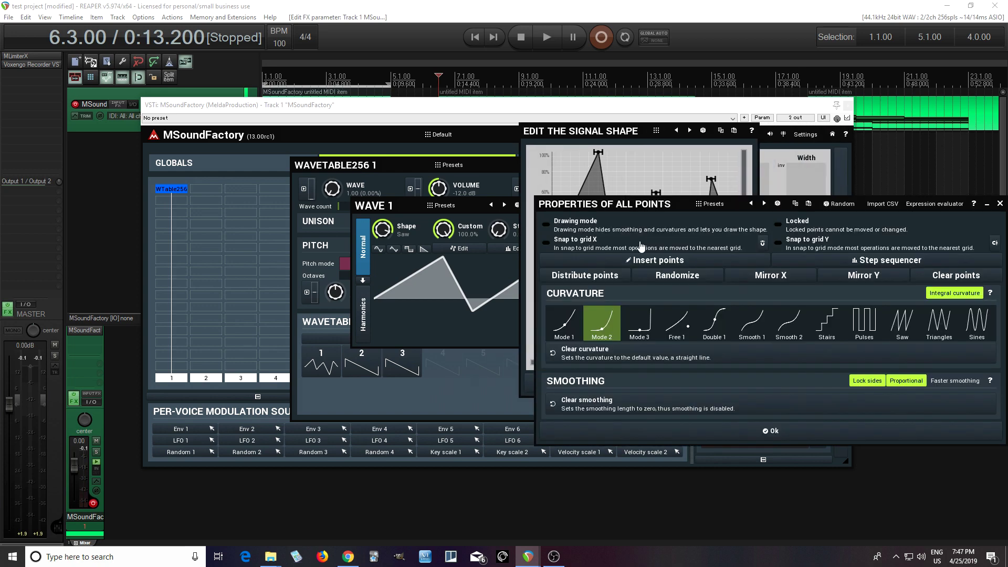
click(548, 226)
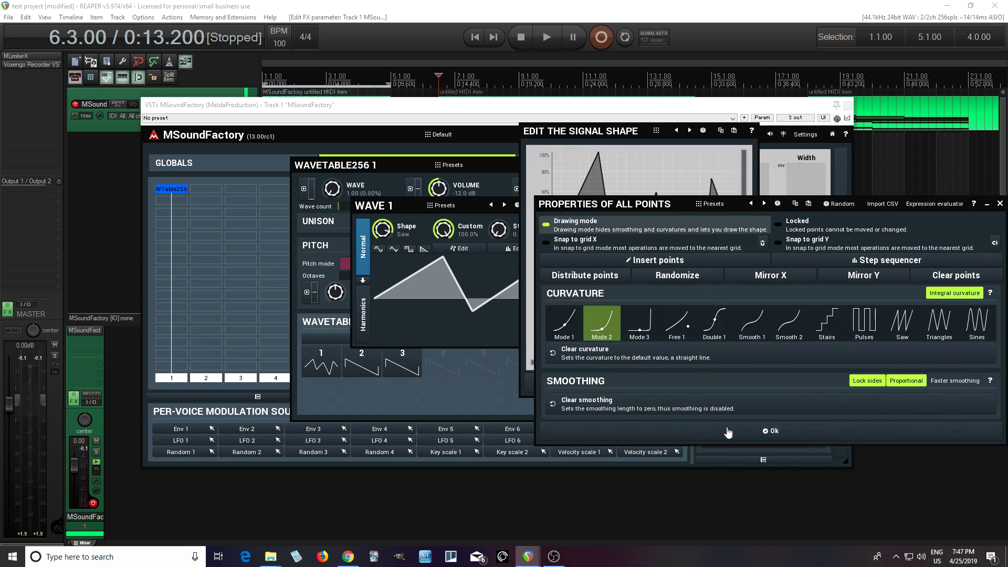
click(737, 433)
mouse_move(571, 200)
mouse_down()
mouse_move(606, 250)
mouse_move(682, 175)
mouse_move(649, 293)
mouse_move(661, 200)
mouse_move(670, 300)
mouse_move(682, 311)
mouse_up()
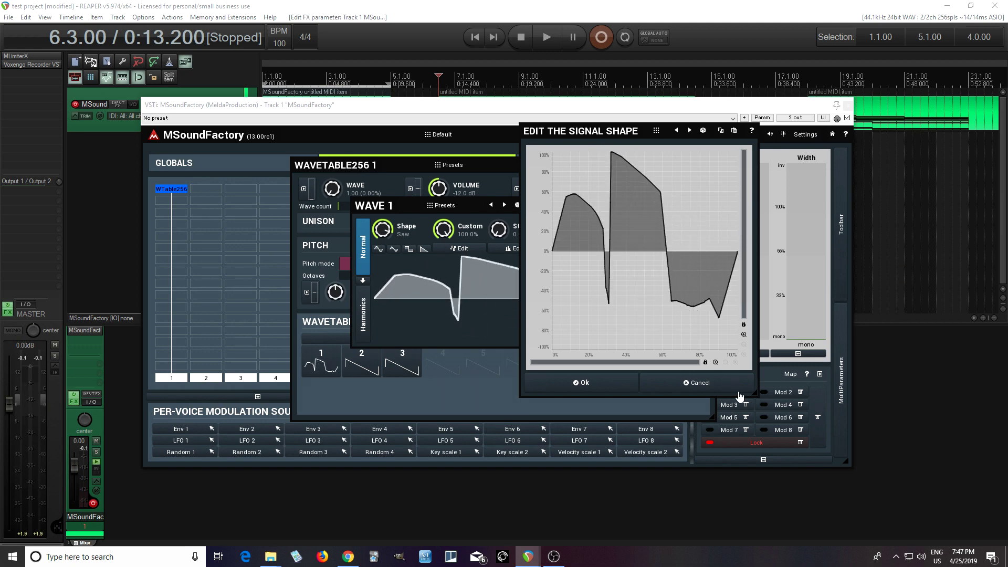
click(671, 383)
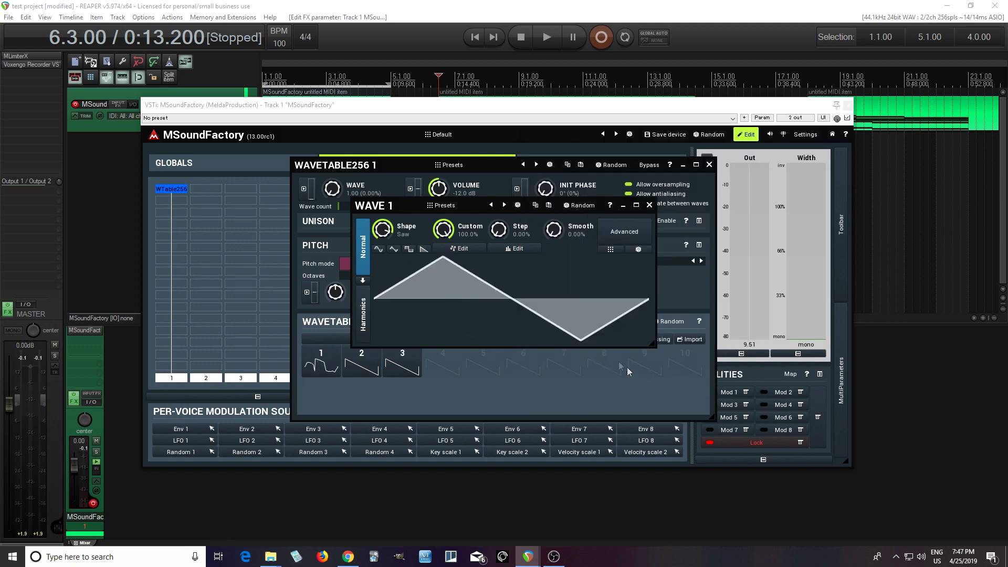
drag(443, 229, 443, 279)
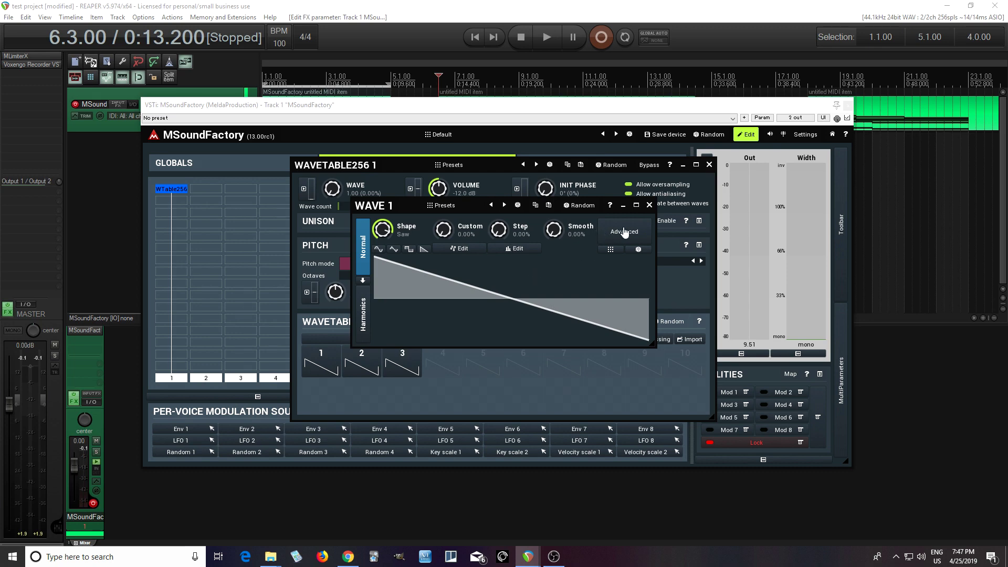
click(624, 231)
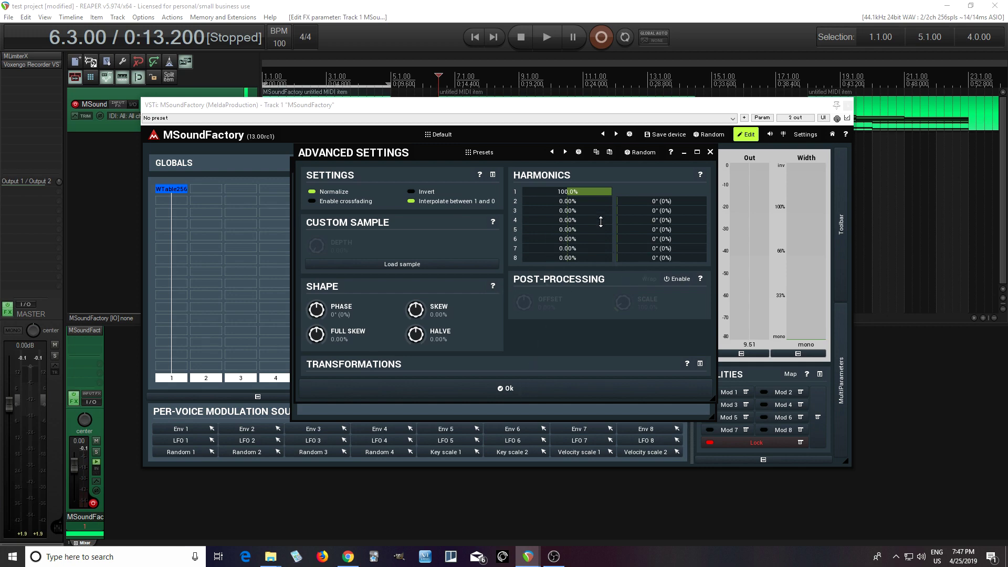
click(542, 392)
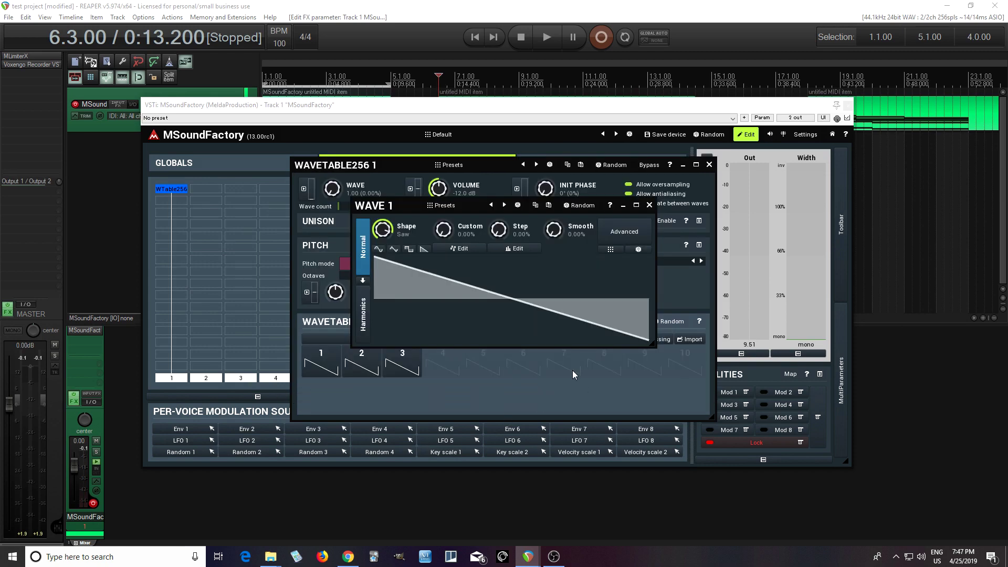
Step: Switch wave 1 to harmonics editing, draw harmonic levels and raise Harmonics to 256
click(363, 315)
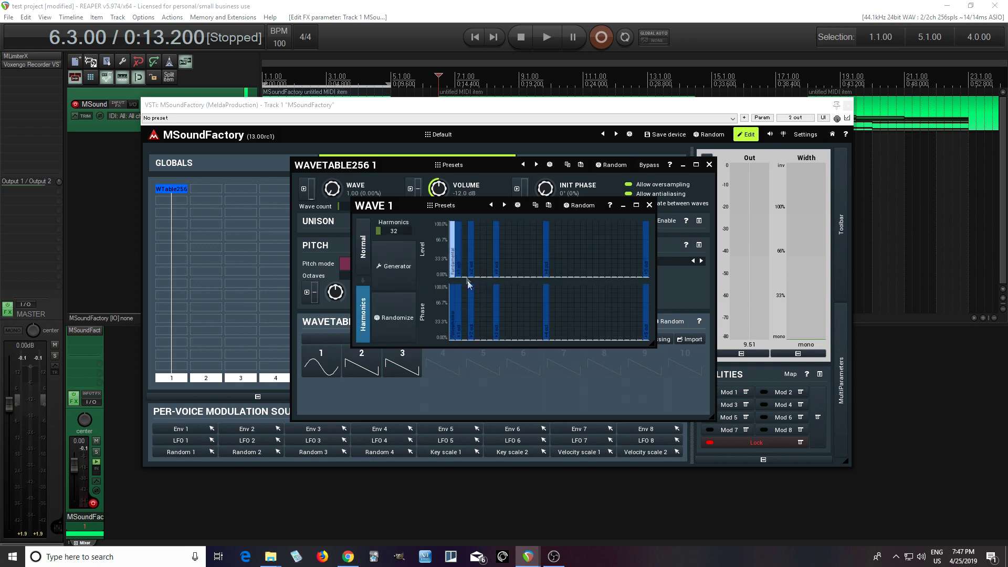
mouse_move(458, 254)
mouse_down()
mouse_move(477, 239)
mouse_move(527, 255)
mouse_move(641, 264)
mouse_up()
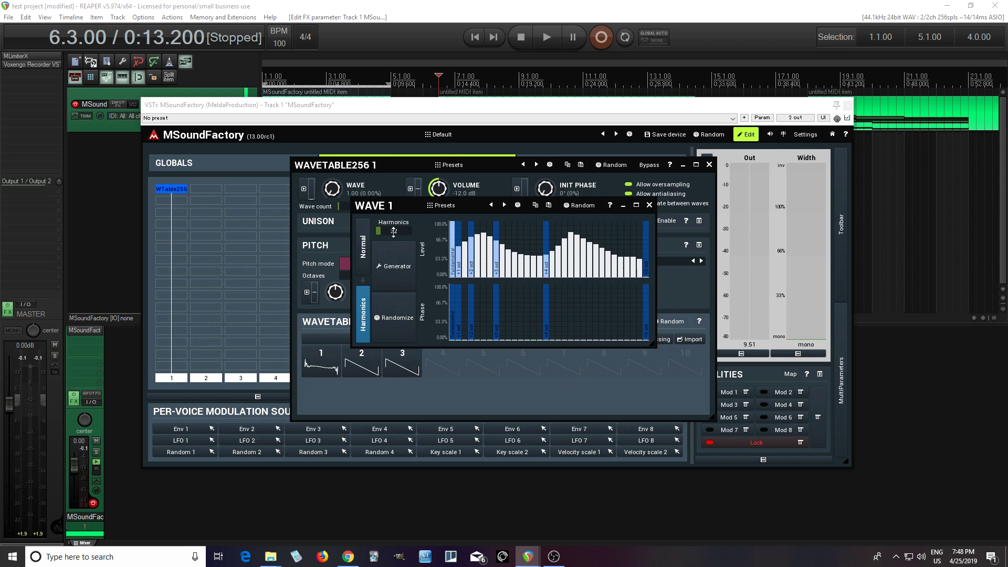
drag(393, 231, 393, 202)
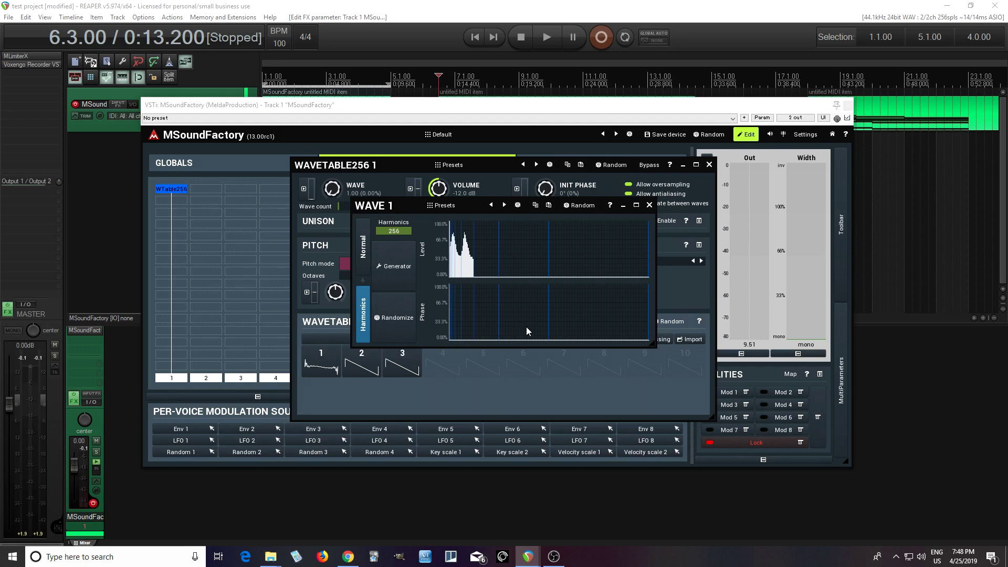
Step: Randomize wave 1's harmonic phases several times, then check the harmonics Generator settings
click(391, 318)
click(398, 329)
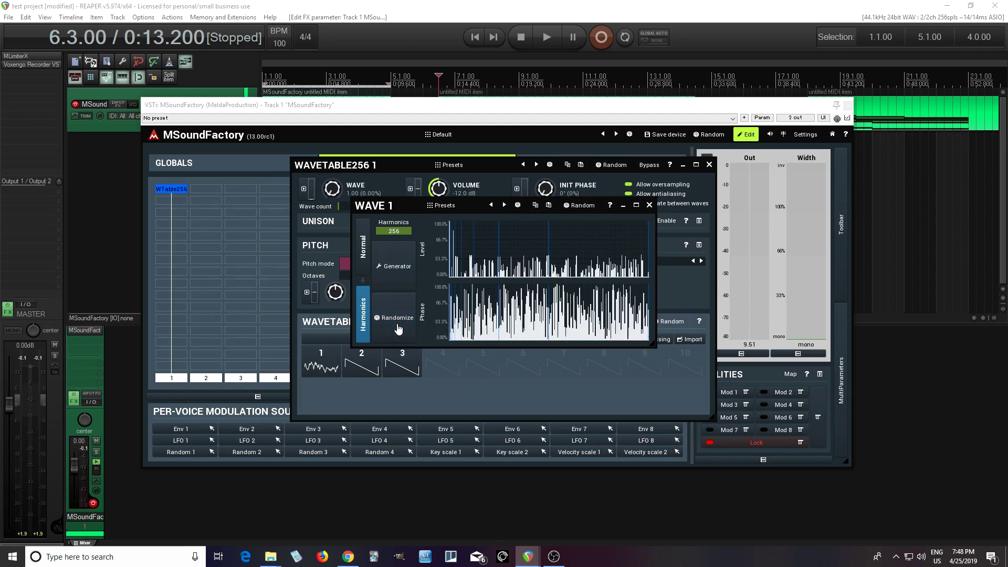
click(398, 329)
click(391, 266)
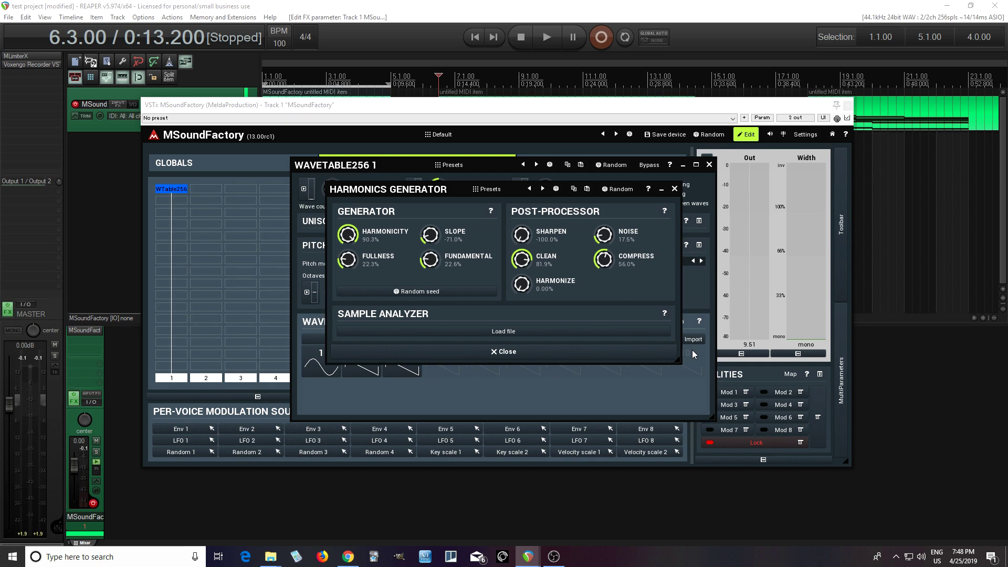
click(536, 352)
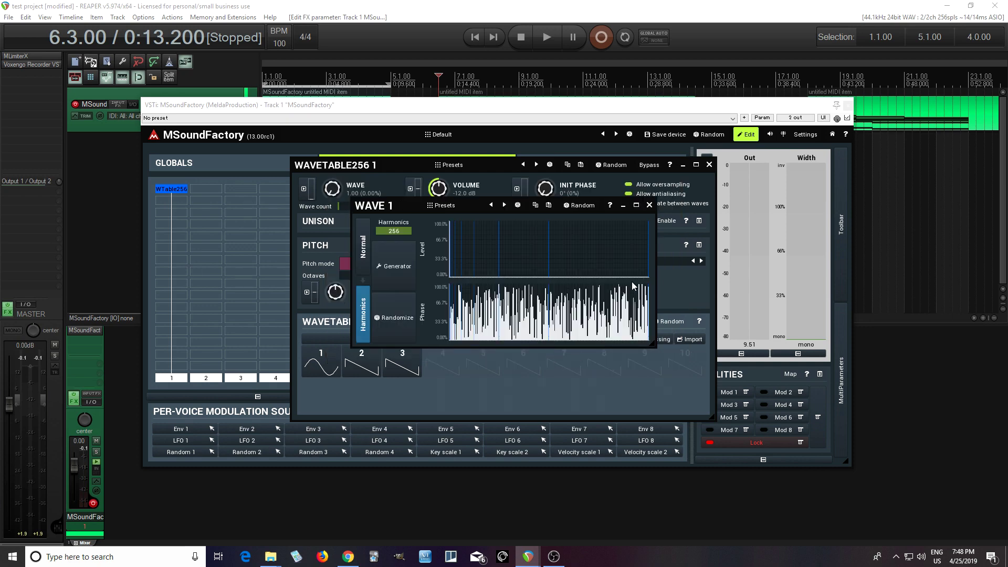
Step: Browse wave 1's presets in the Accordion, Keys and Orchestral folders without loading one
click(442, 205)
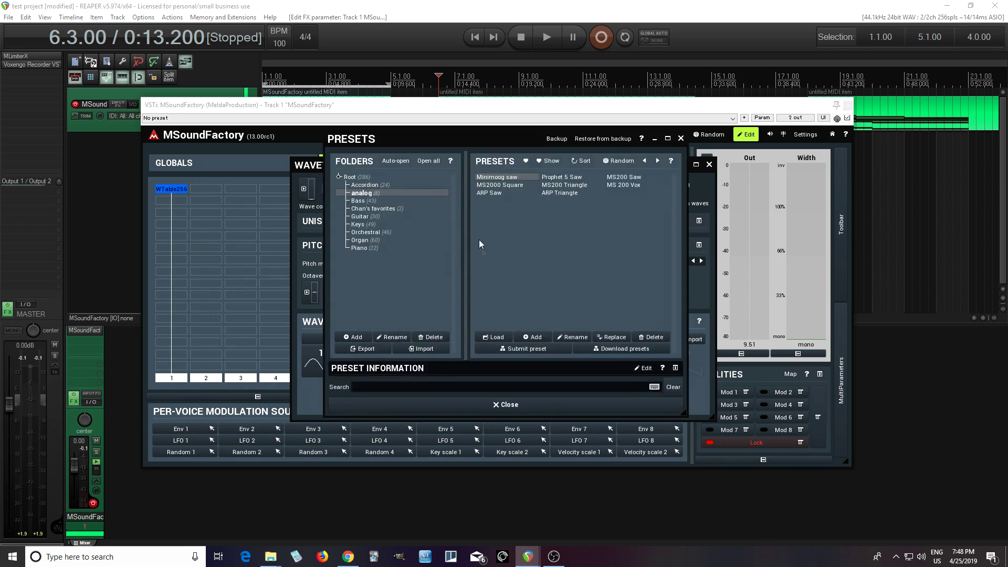
click(380, 186)
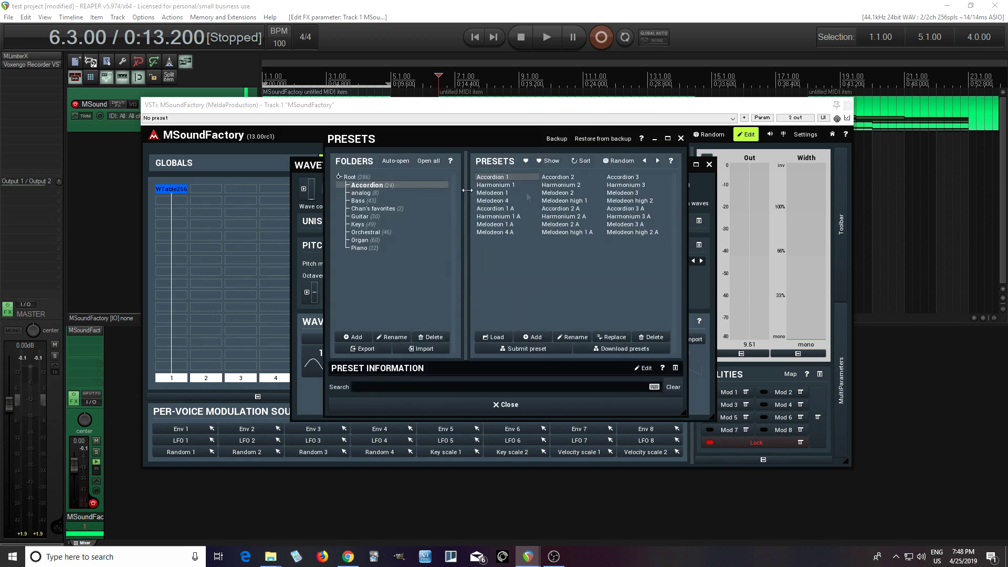
click(369, 225)
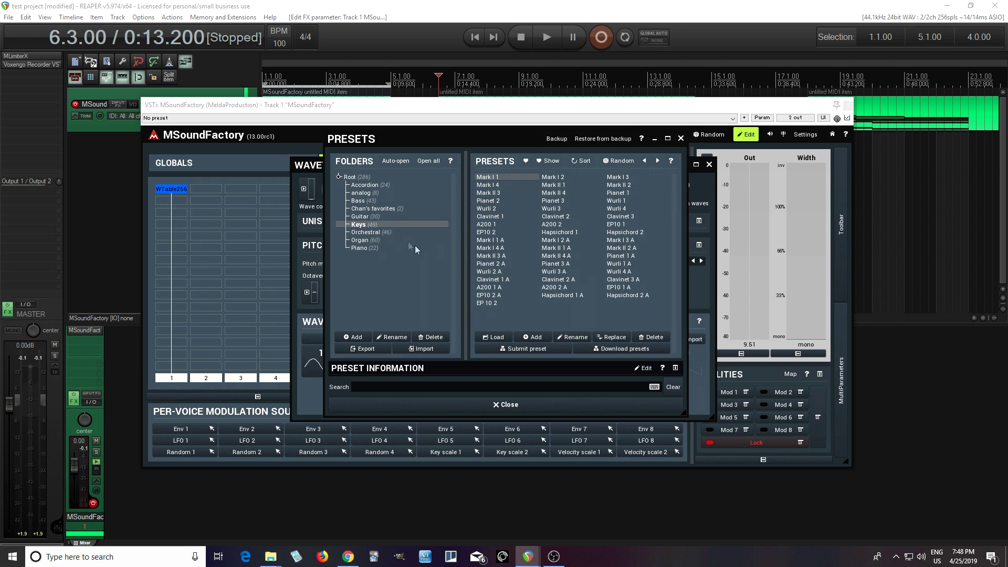
click(392, 233)
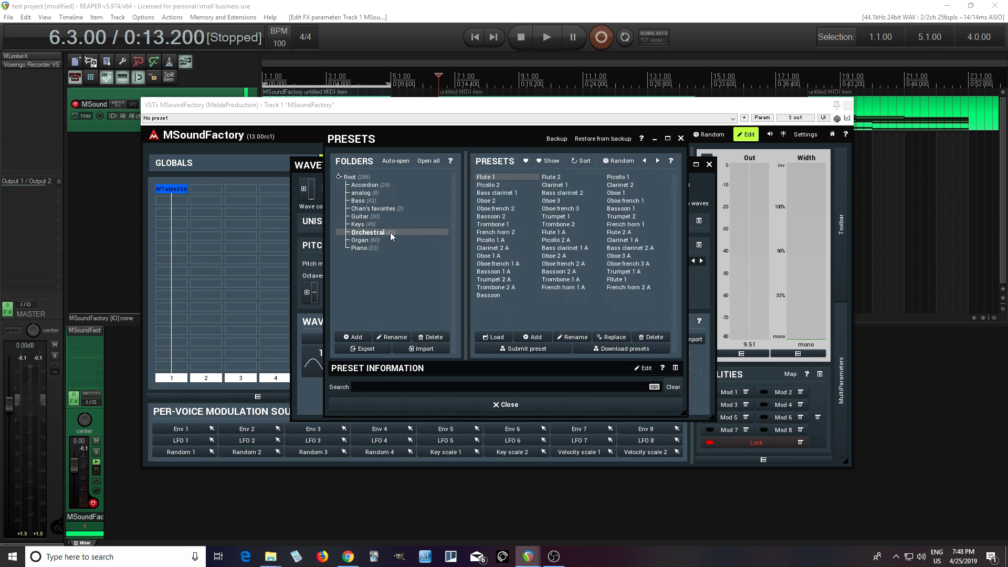
click(532, 405)
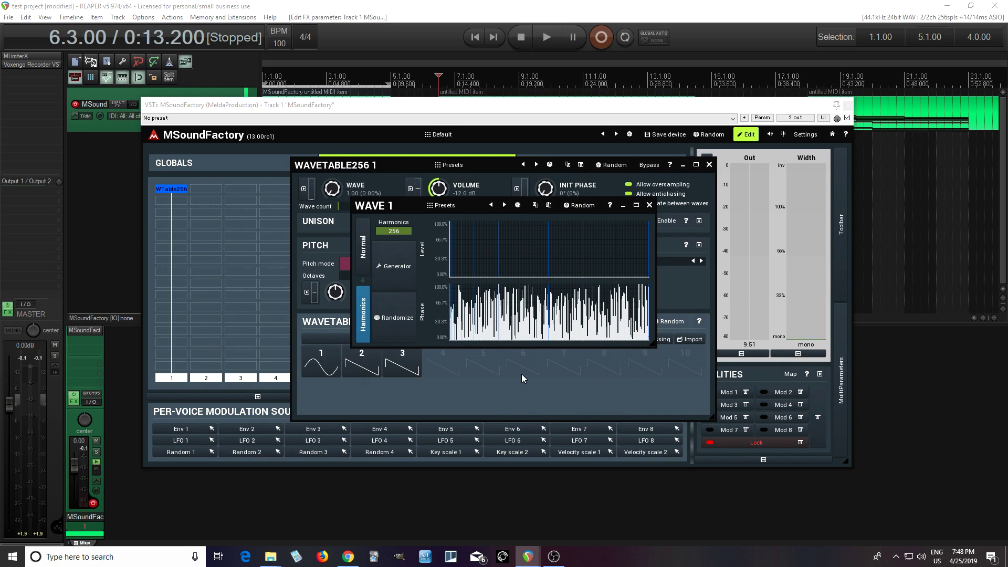
Step: Return wave 1 to Normal shape editing and morph it from saw toward Sine square
click(363, 251)
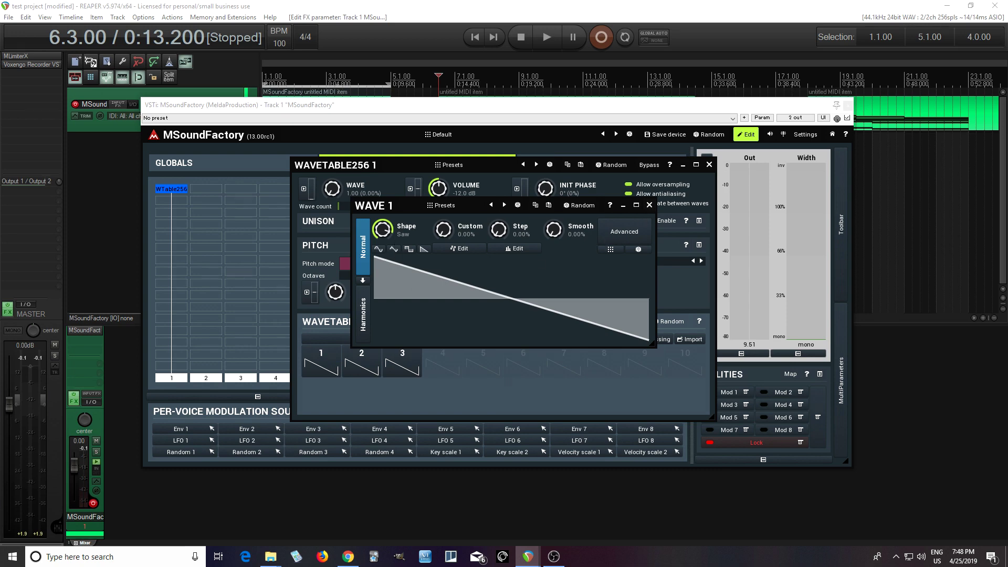
drag(382, 229, 382, 247)
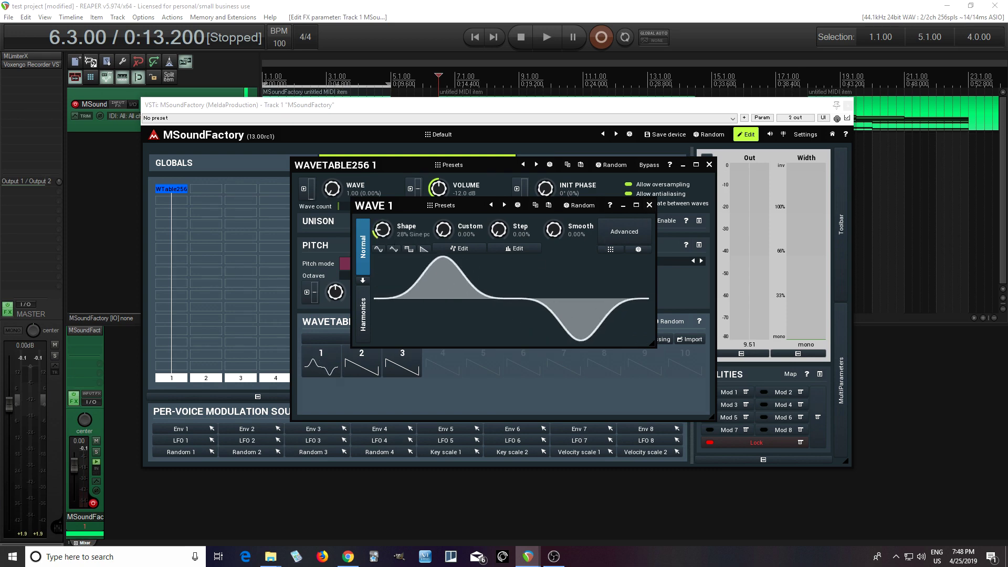
click(650, 206)
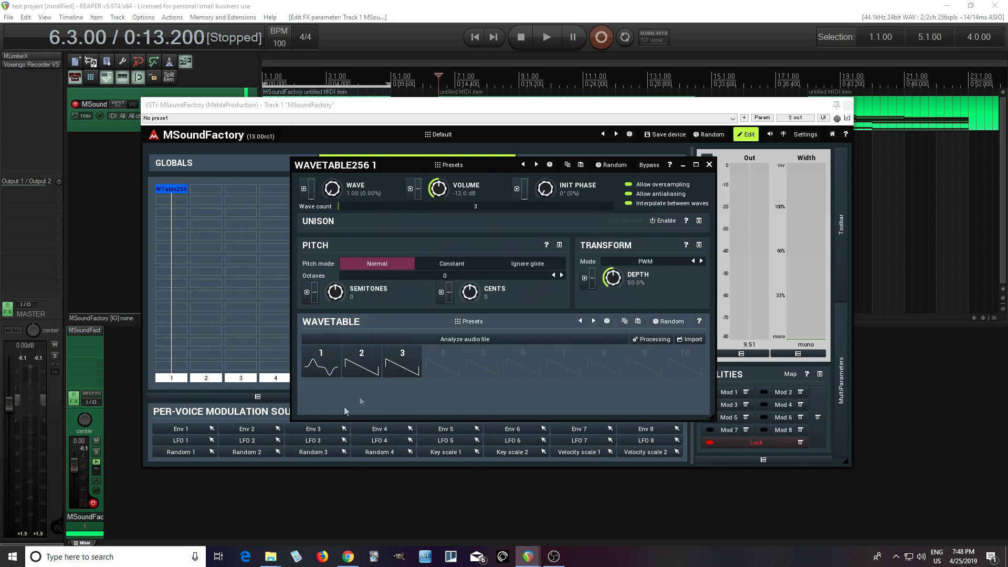
Step: Apply the noisy Mess preset shape to wave 2
click(360, 367)
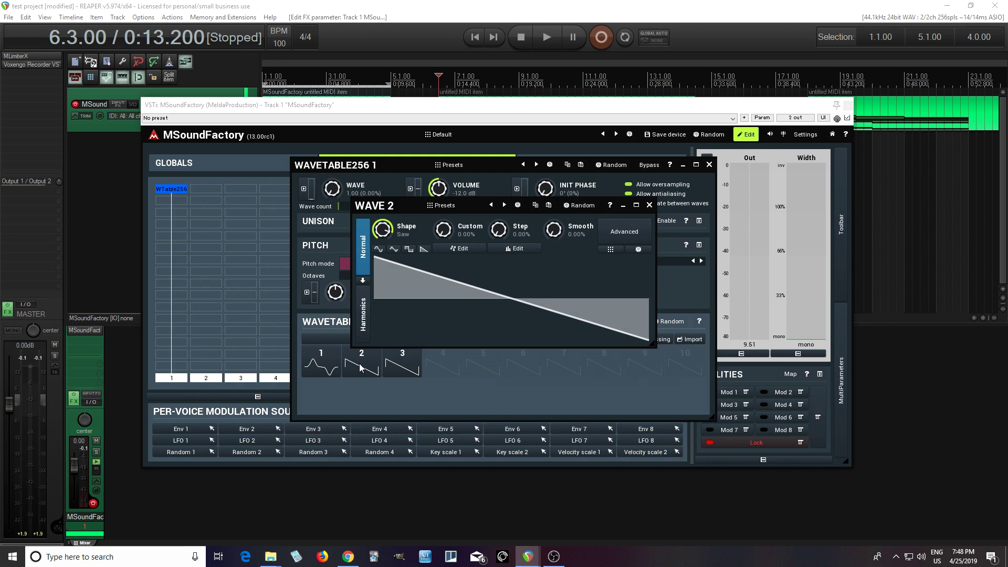
right_click(491, 289)
click(698, 445)
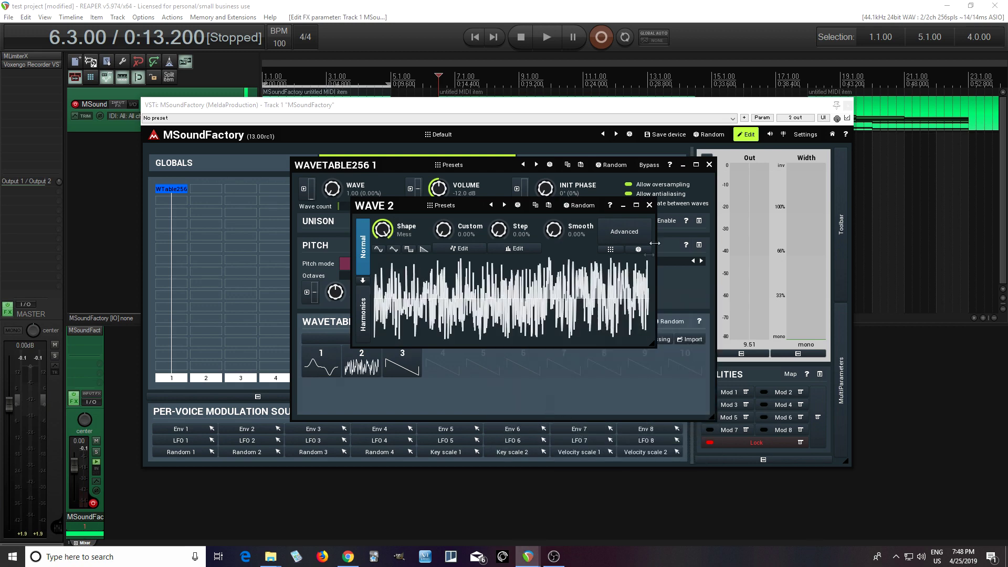
click(649, 205)
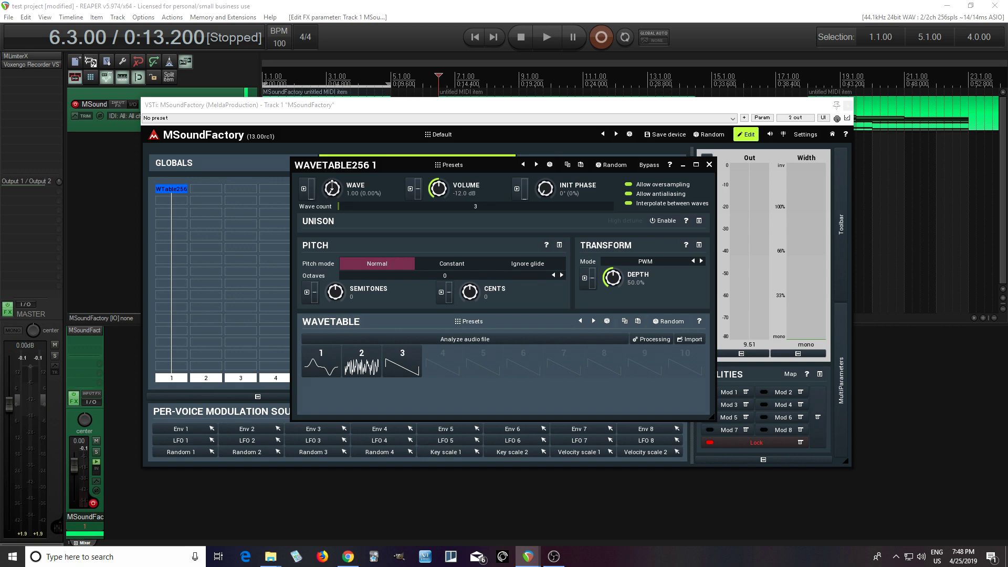
mouse_move(332, 185)
mouse_down()
mouse_move(332, 129)
mouse_move(332, 189)
mouse_up()
click(659, 204)
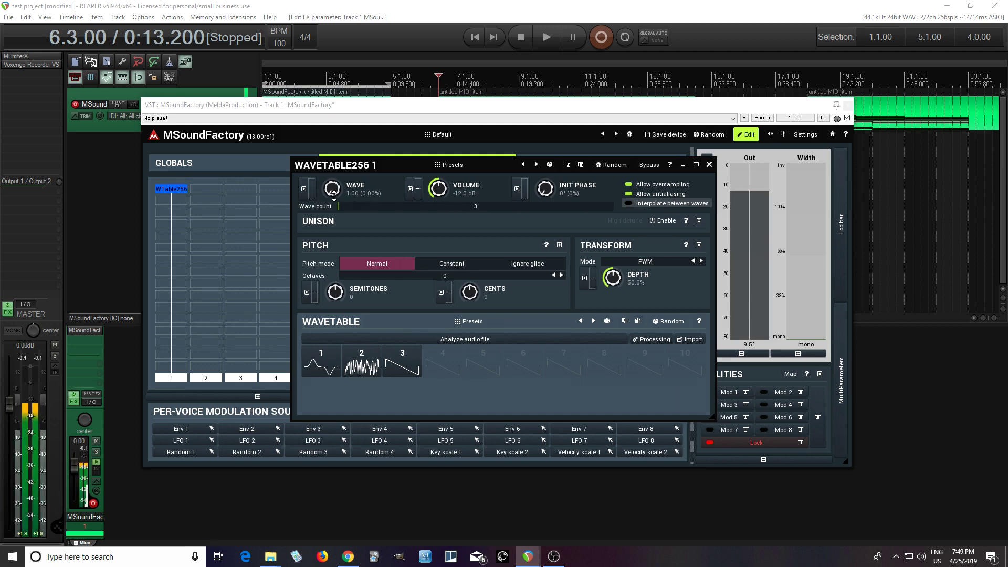
scroll(333, 187, up, 2)
scroll(333, 188, up, 6)
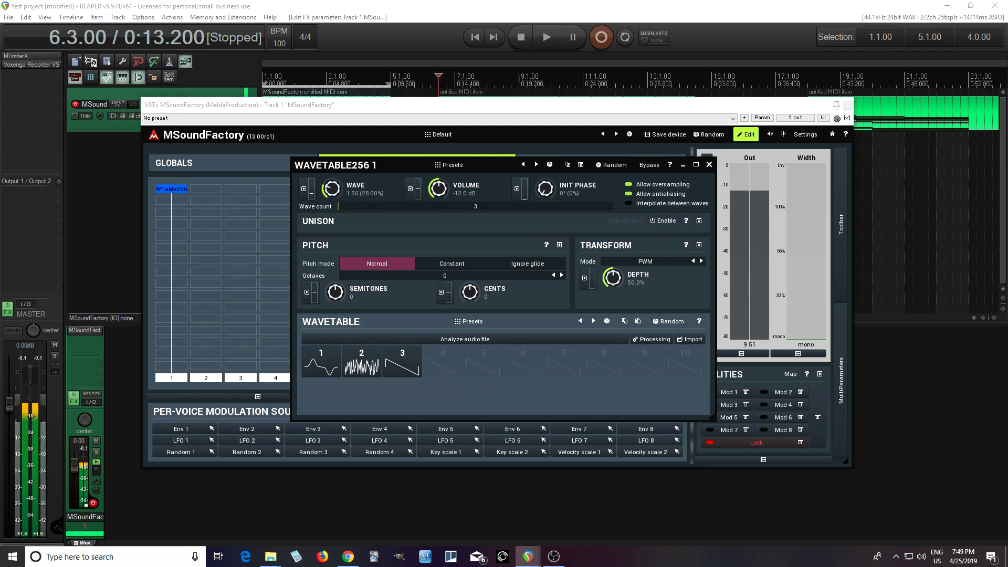
scroll(331, 188, up, 11)
scroll(332, 188, down, 14)
scroll(332, 188, down, 6)
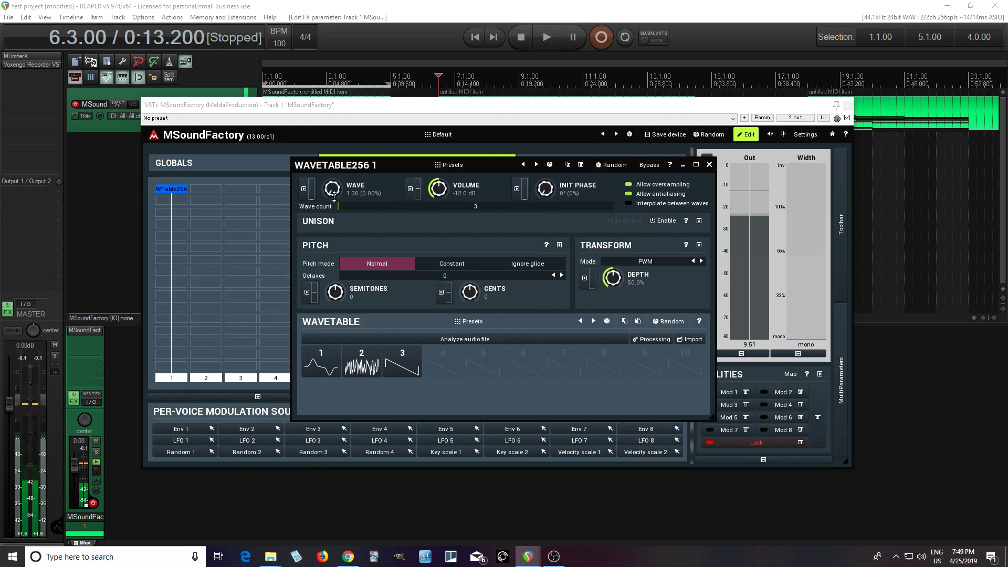
click(635, 204)
click(629, 205)
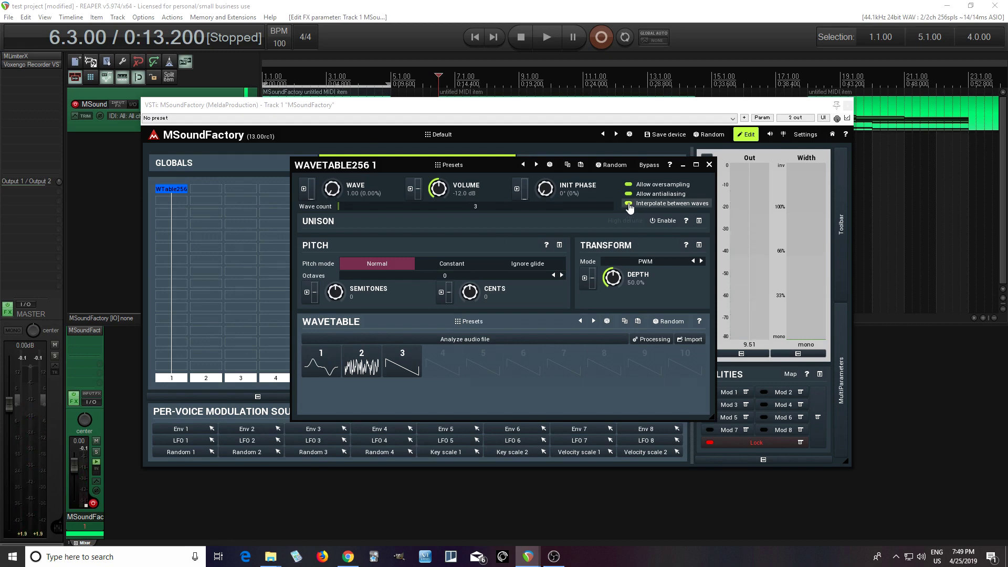
click(700, 222)
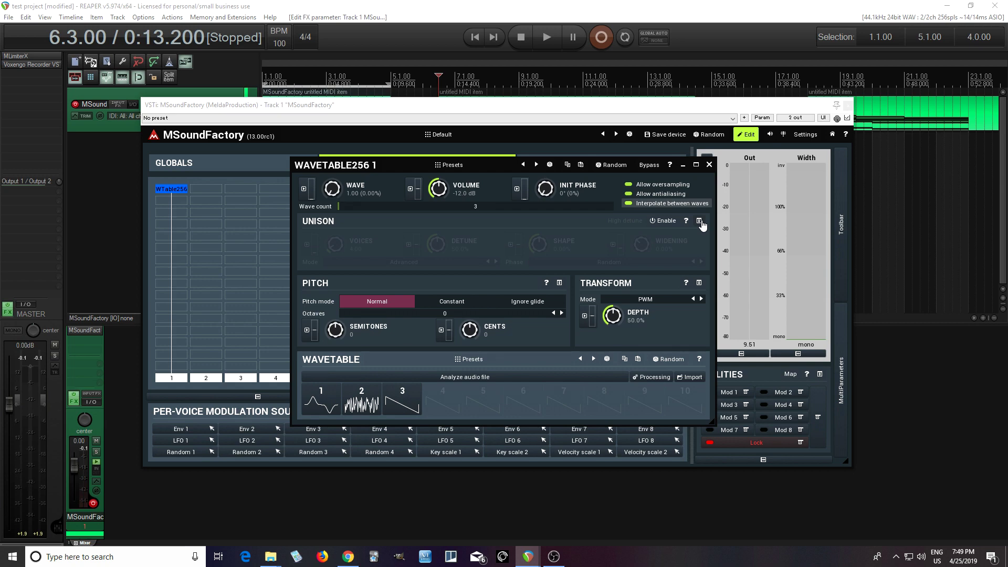
Step: Enable unison, sweep WAVE to 3.00, disable unison, and bring up the Import Wavetable File browser
click(664, 221)
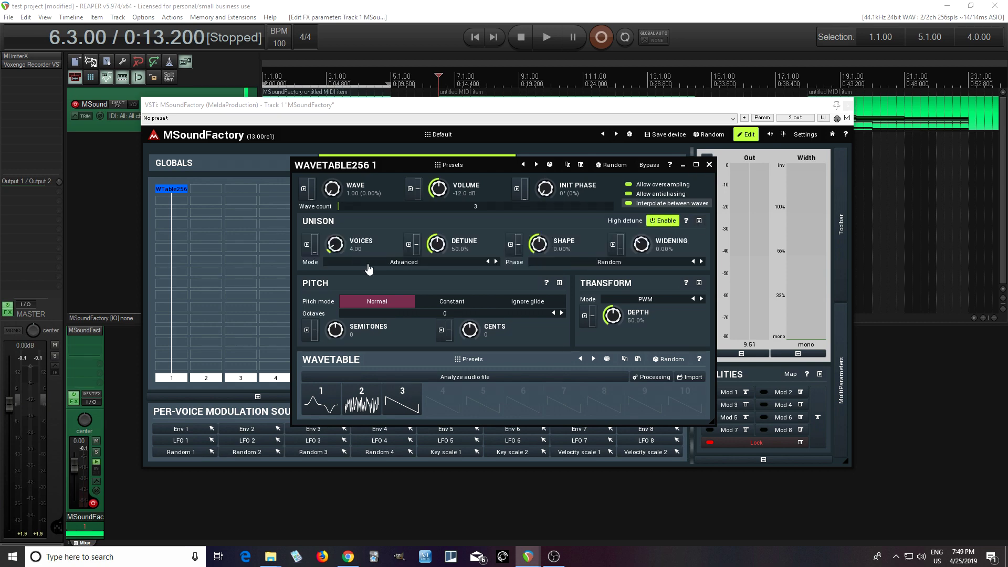
drag(331, 187, 332, 146)
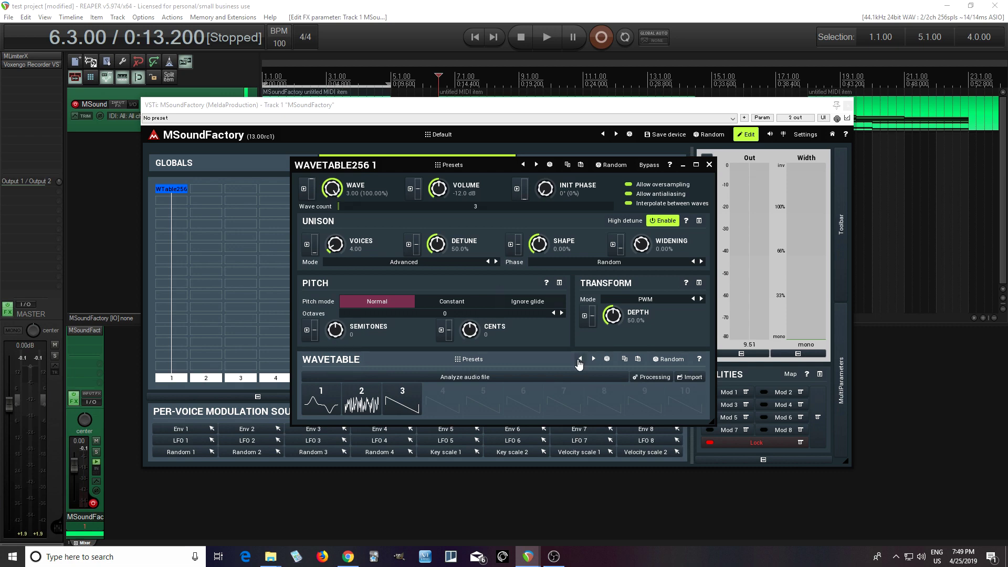
click(664, 221)
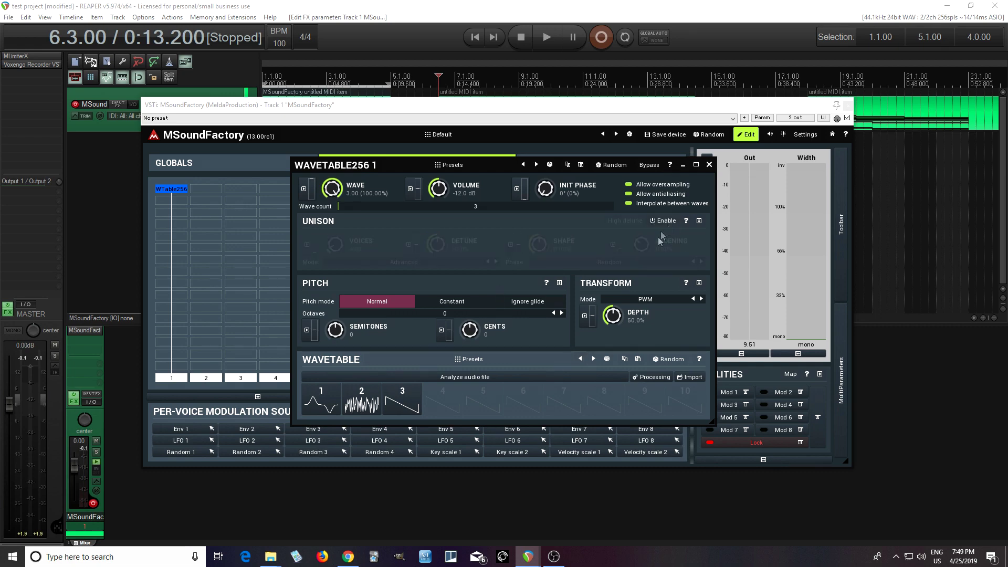
click(690, 378)
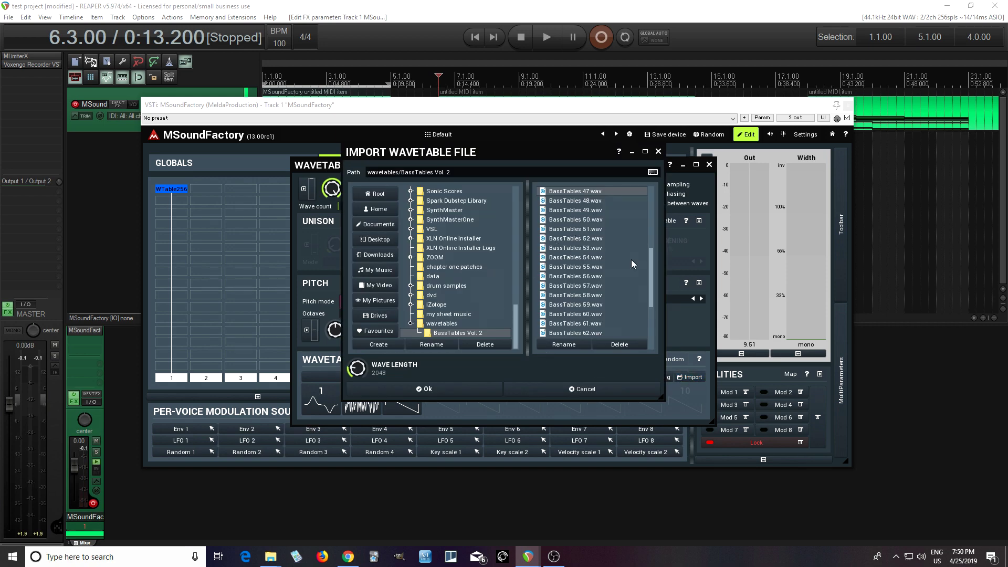
Step: Import a BassTables Vol. 2 .wav file as the 147-wave wavetable and set position to wave 1
scroll(631, 261, down, 2)
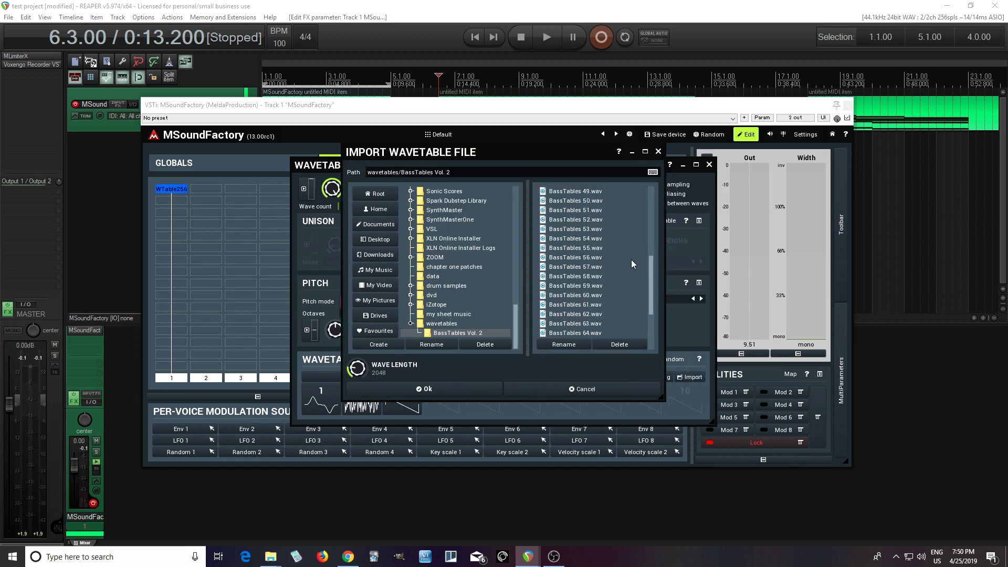
scroll(630, 259, up, 4)
click(589, 218)
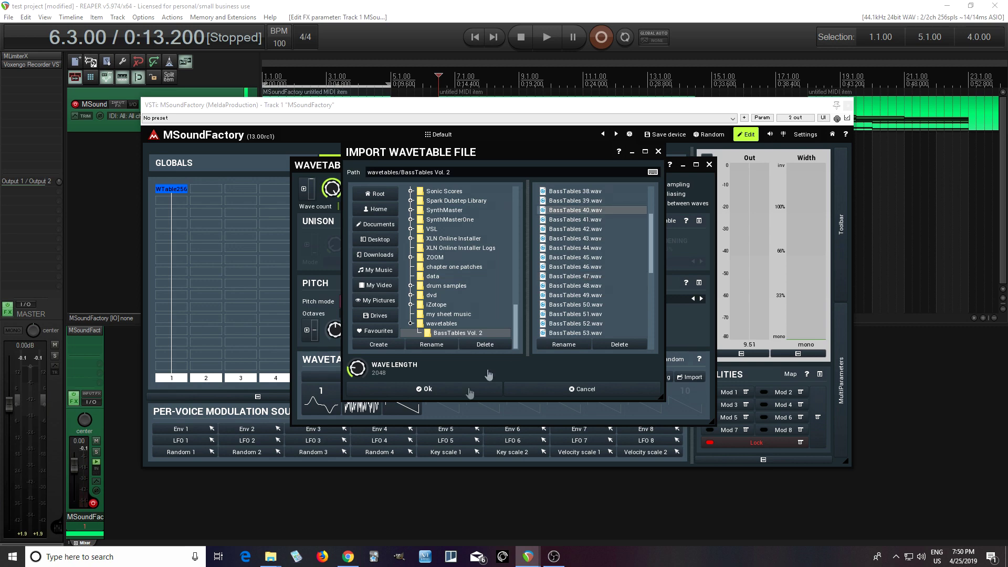
click(461, 390)
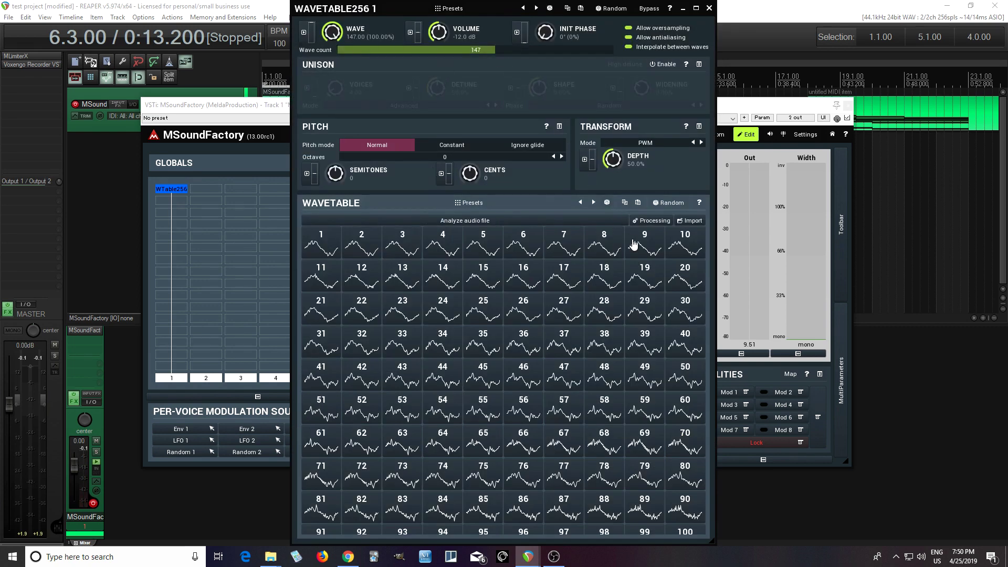
drag(332, 32, 332, 84)
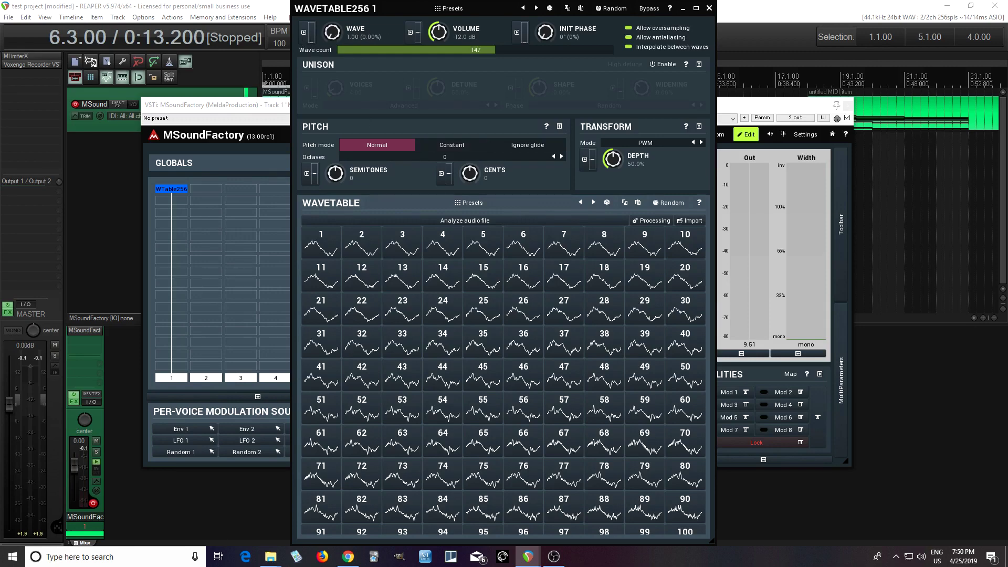
Step: Assign Modulation wheel CC#1 as slot A's source for the Wave position
click(312, 36)
click(106, 321)
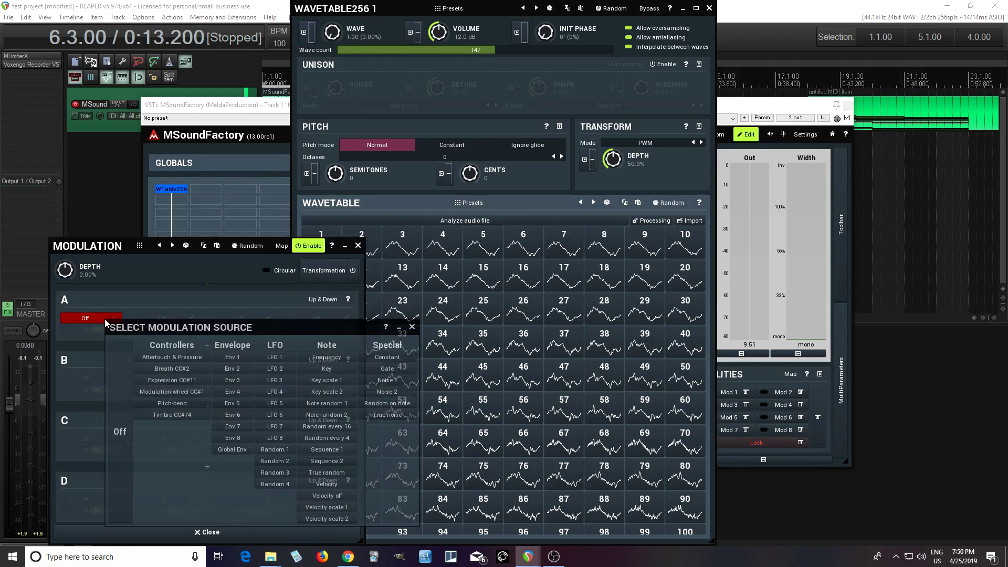
click(190, 392)
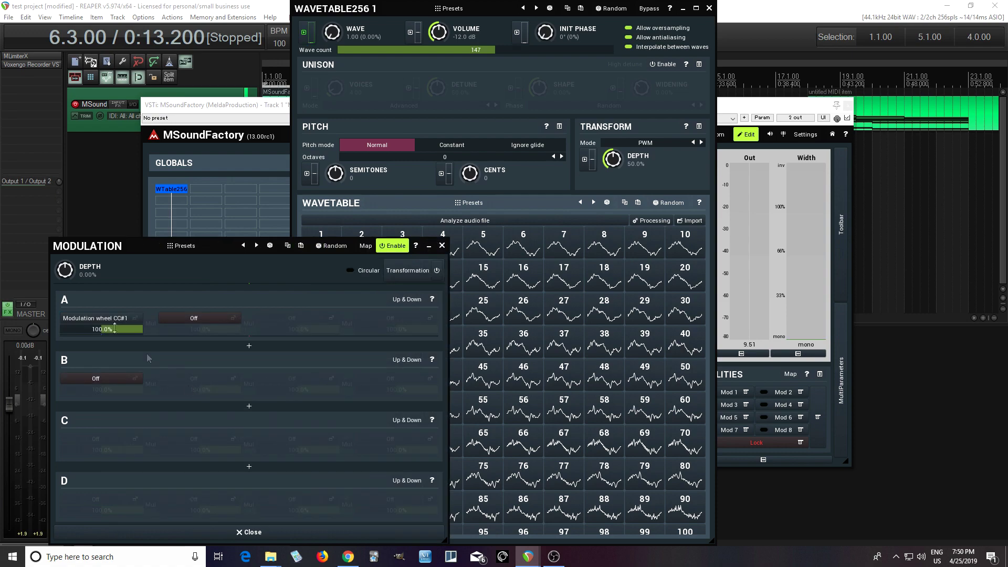
click(440, 246)
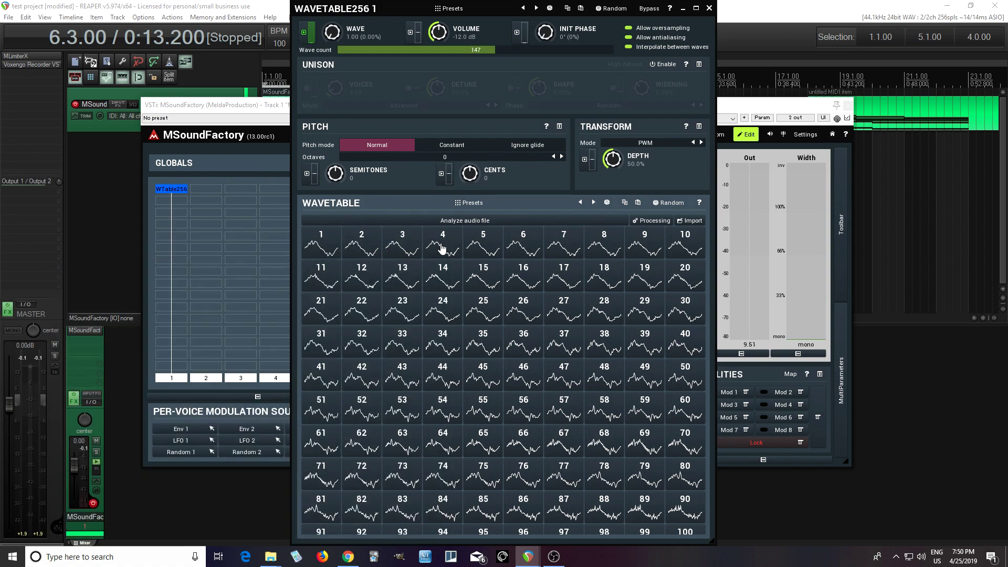
Step: Close the floating wavetable editor and scroll the generator panel
key(Escape)
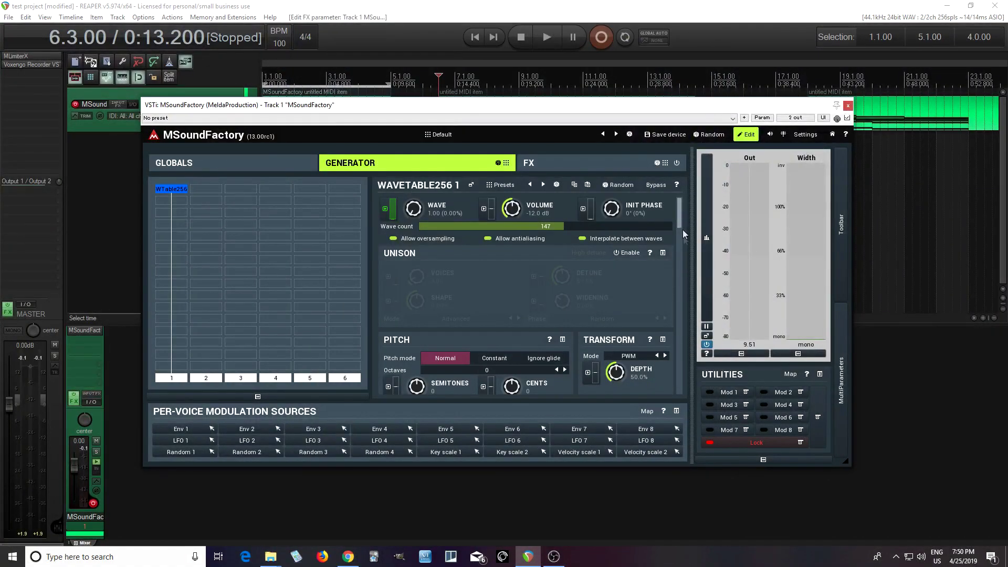
drag(683, 234, 704, 210)
drag(679, 205, 678, 226)
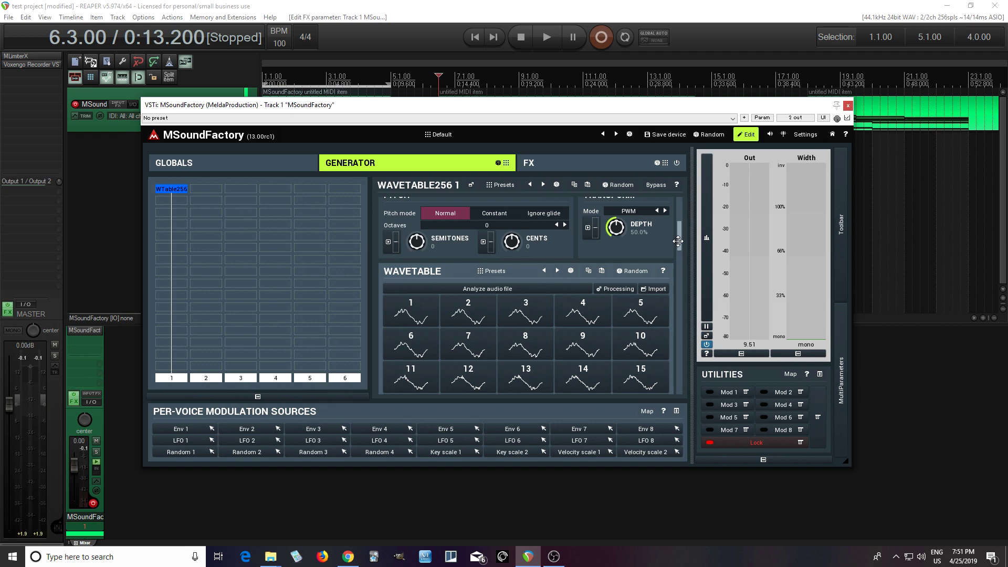
drag(679, 240, 681, 219)
Step: Reduce the wave count to 3 and pick a WAV sample for analysis
drag(550, 226, 419, 226)
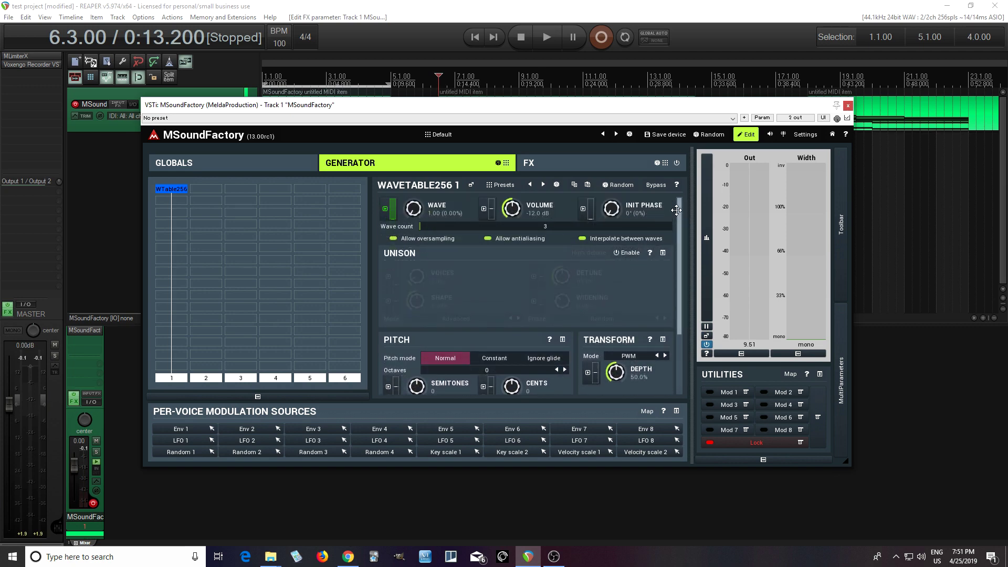
scroll(676, 210, down, 3)
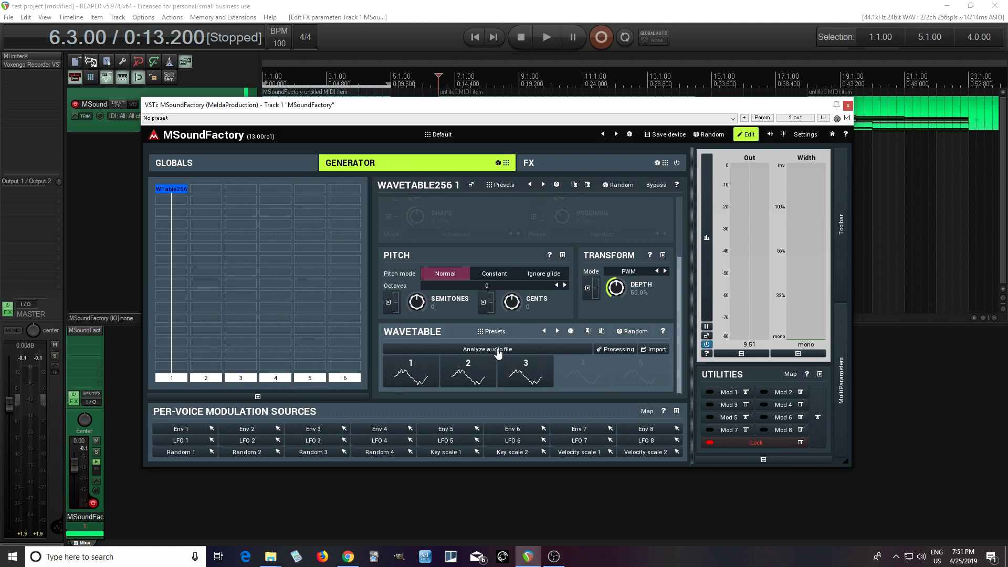
click(499, 351)
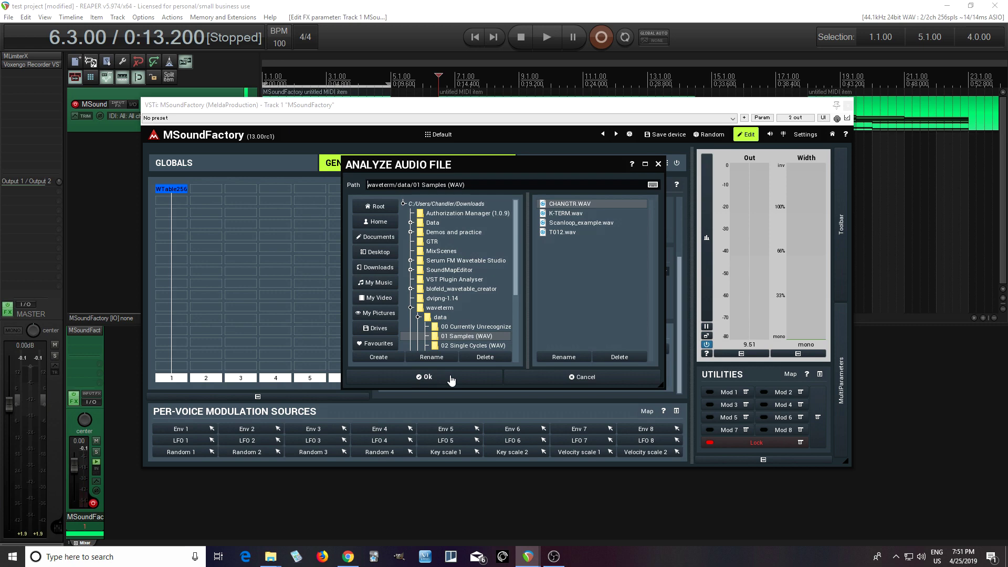
click(426, 376)
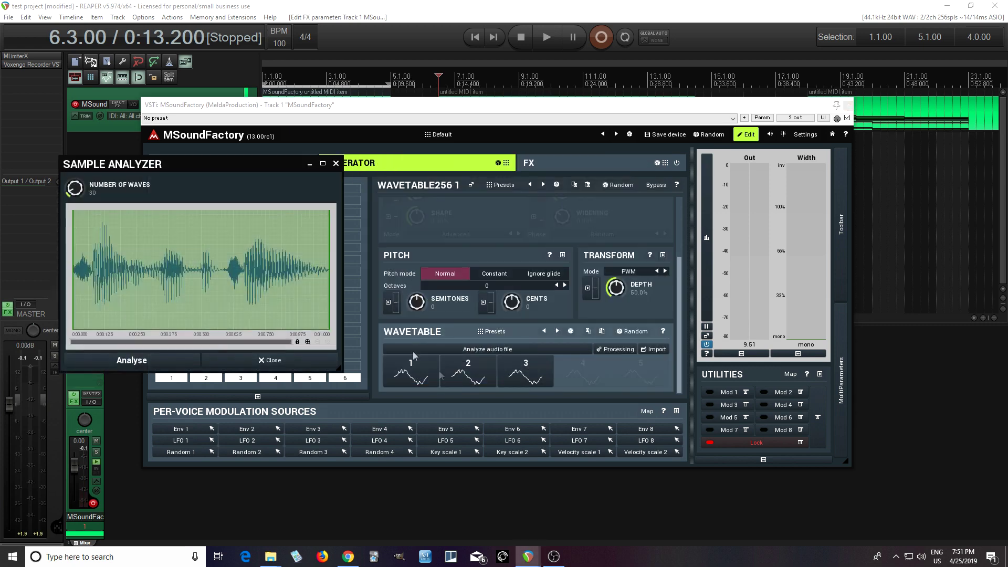
Step: Analyse the sample into 30 waves and close the Sample Analyzer
drag(143, 169, 243, 176)
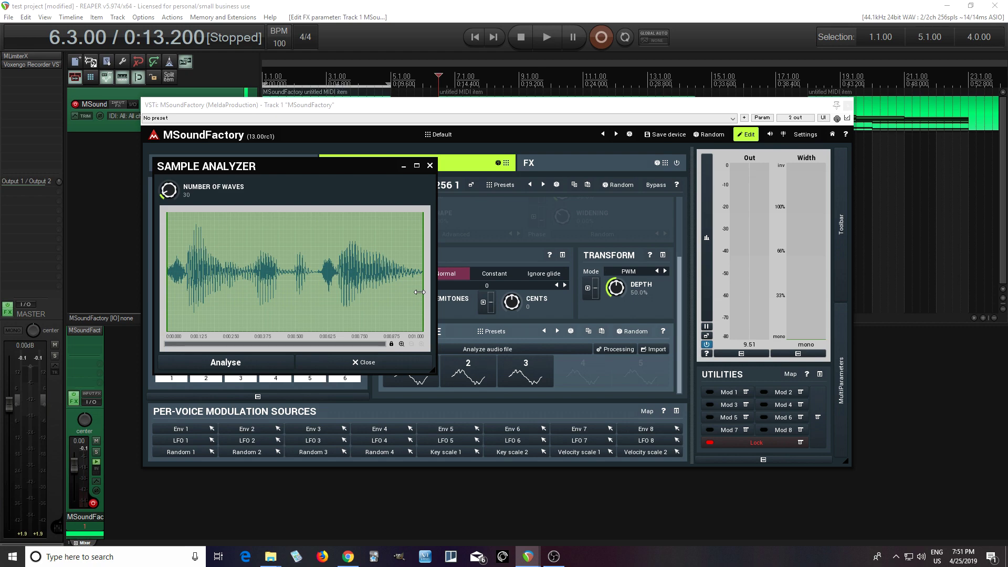
click(259, 361)
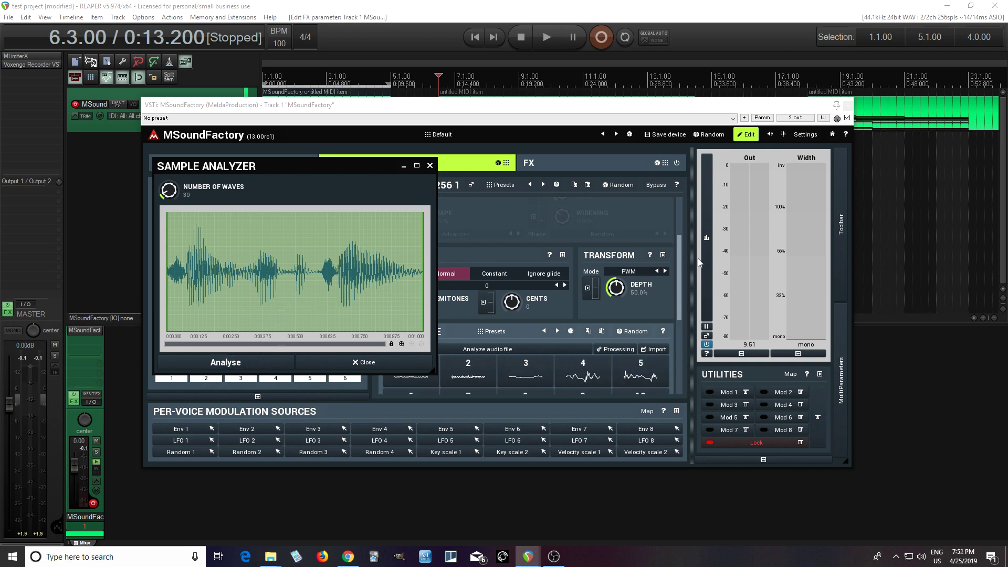
drag(680, 244, 698, 195)
click(345, 358)
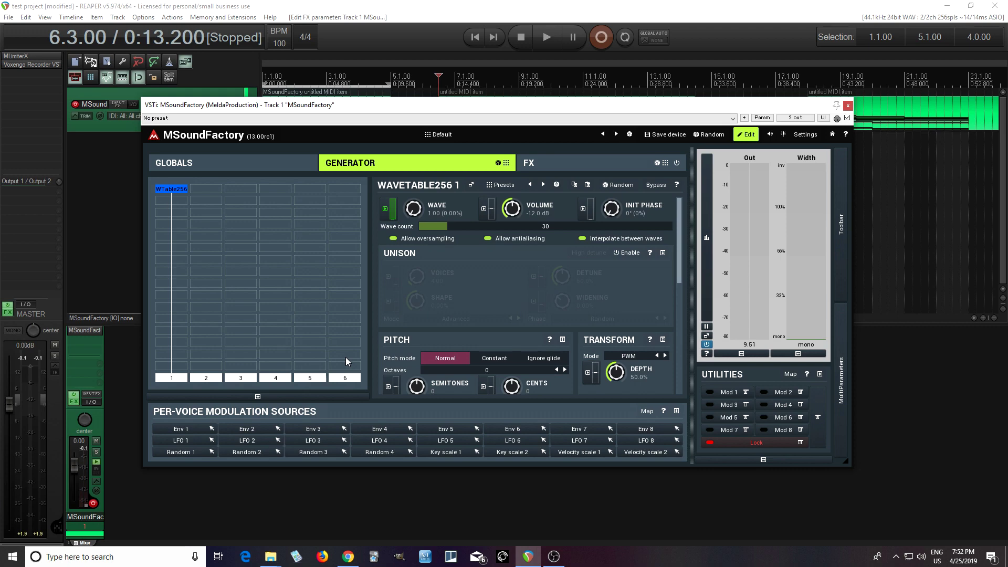
Step: Switch the Wave position's slot A modulation source to Env 1
click(385, 209)
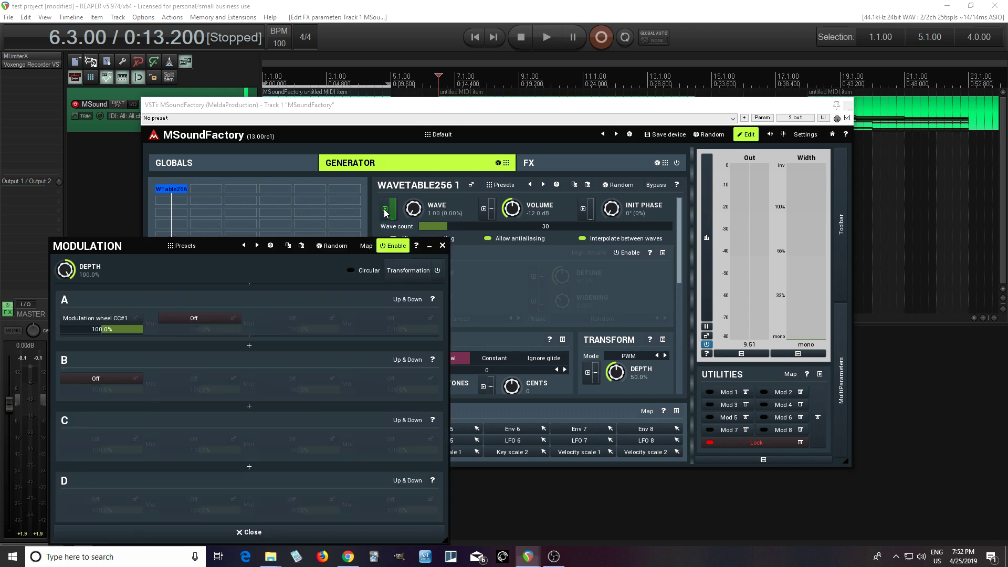
click(117, 319)
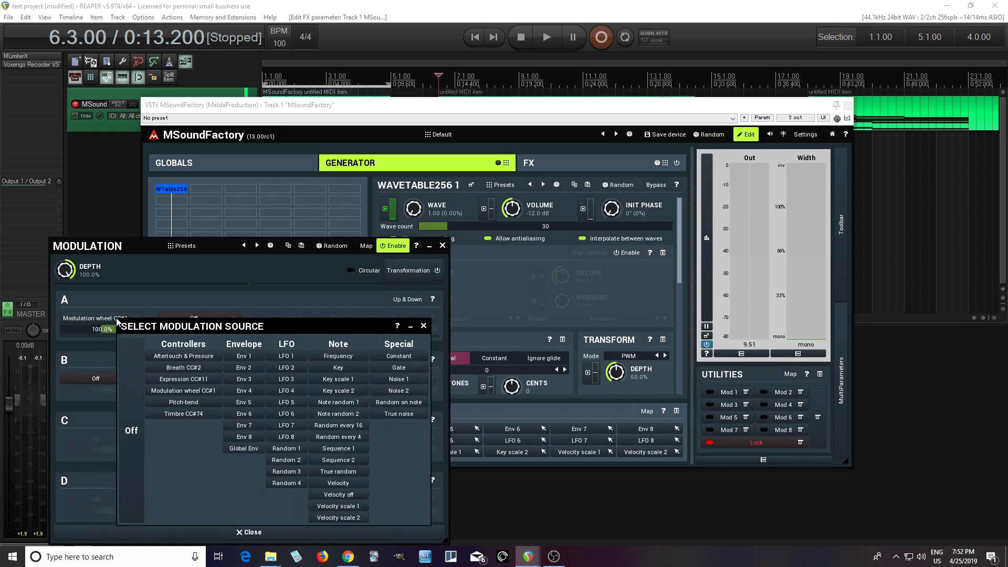
click(244, 356)
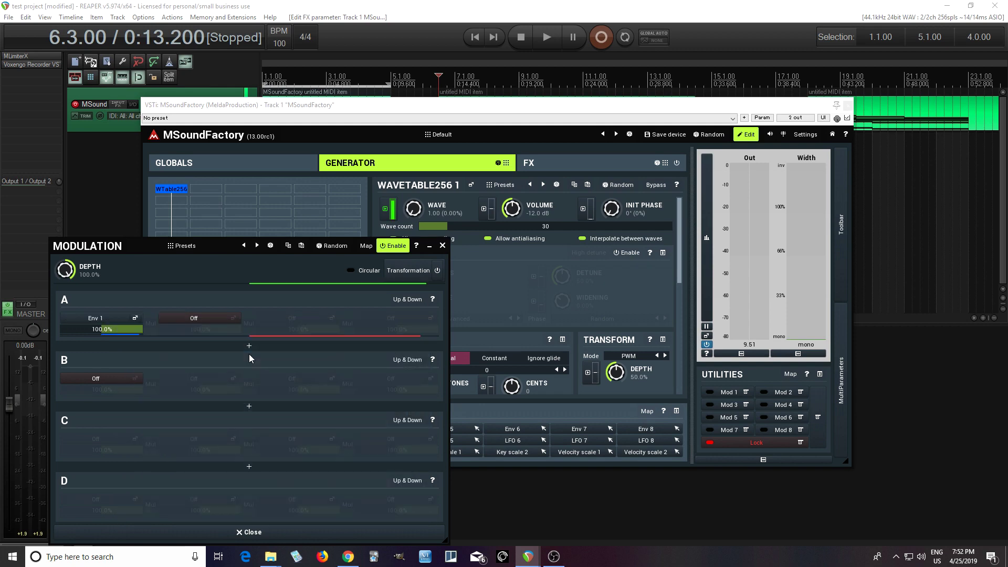
Step: Give Env 1 a 0 dB sustain and an attack of about 1025 ms
click(135, 318)
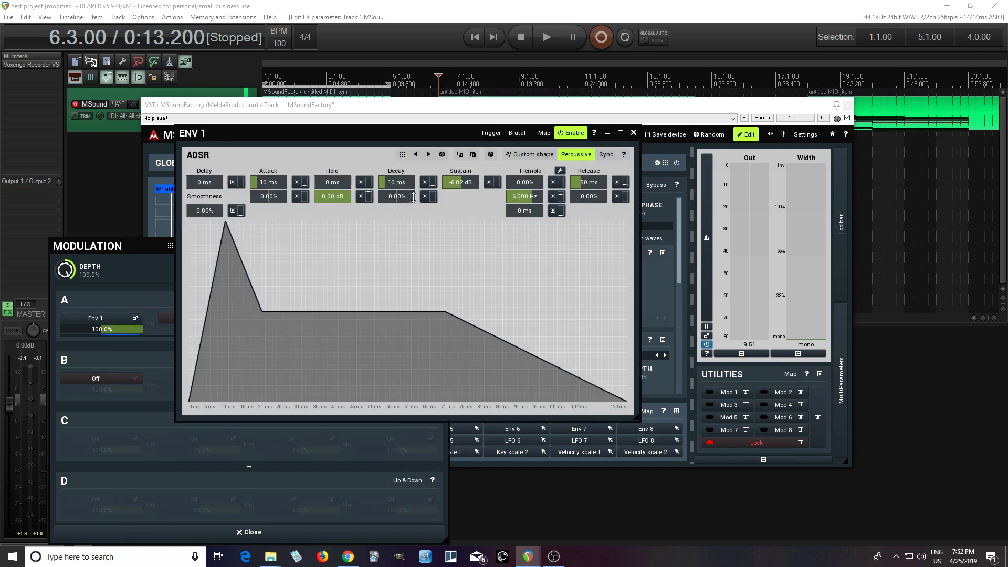
drag(466, 187, 466, 174)
drag(264, 183, 264, 131)
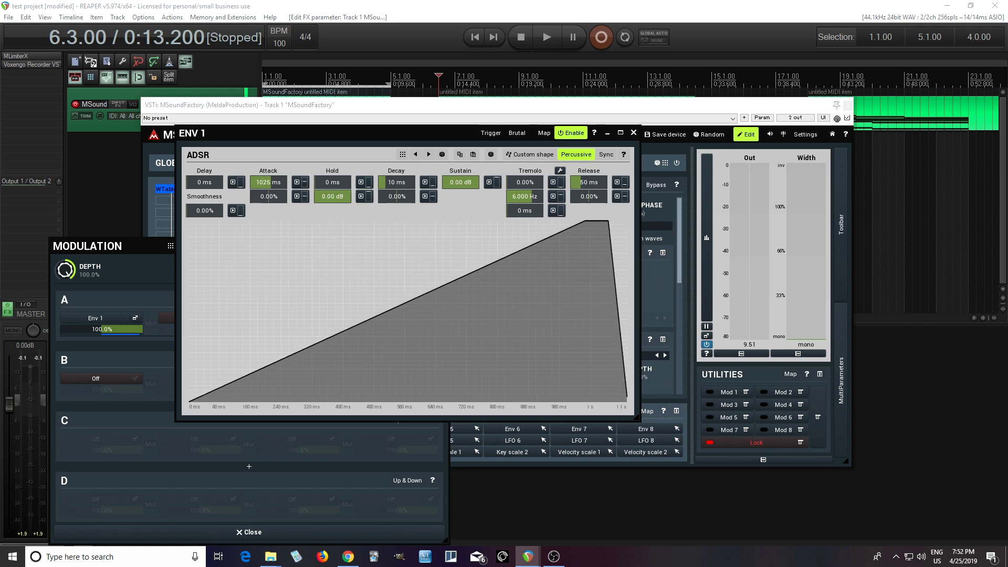
click(634, 133)
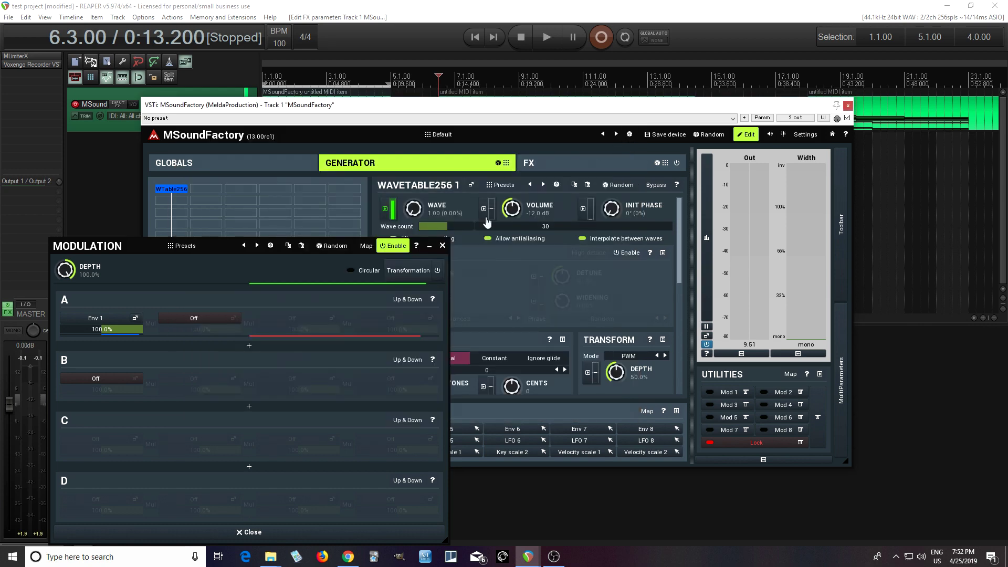
Step: Apply Normalize On from the wavetable Processing menu to all 30 analysed waves
click(442, 245)
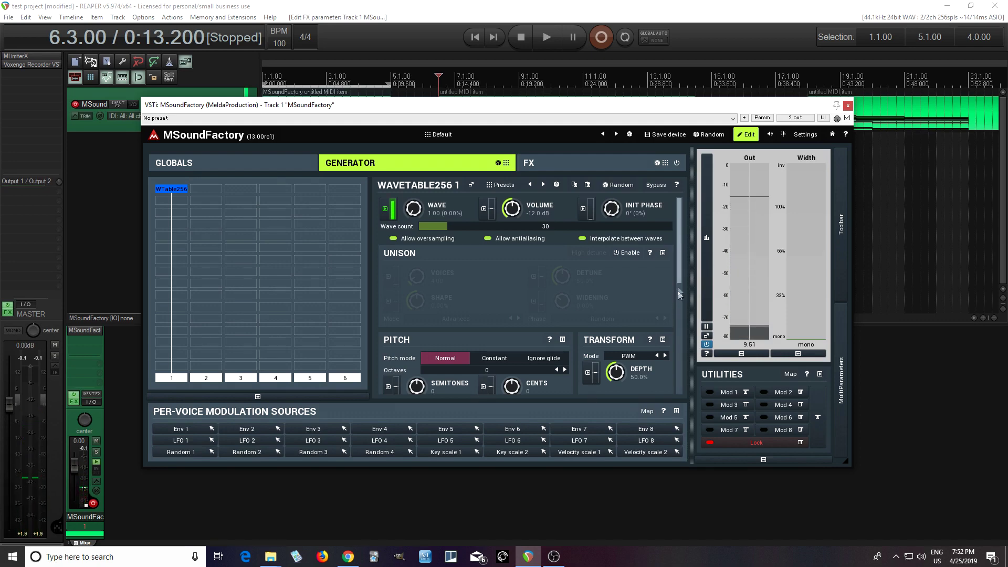
drag(678, 273, 675, 374)
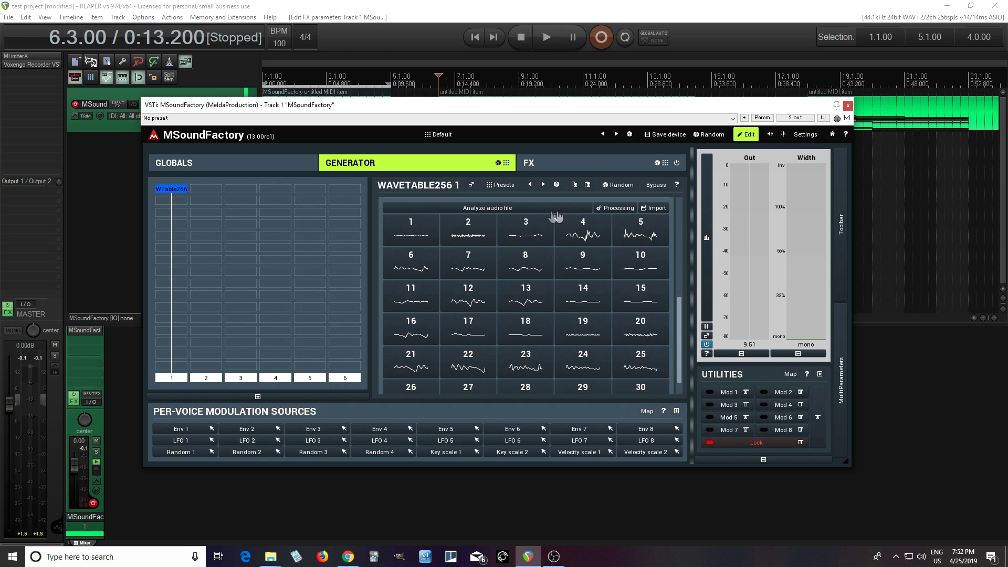
click(618, 209)
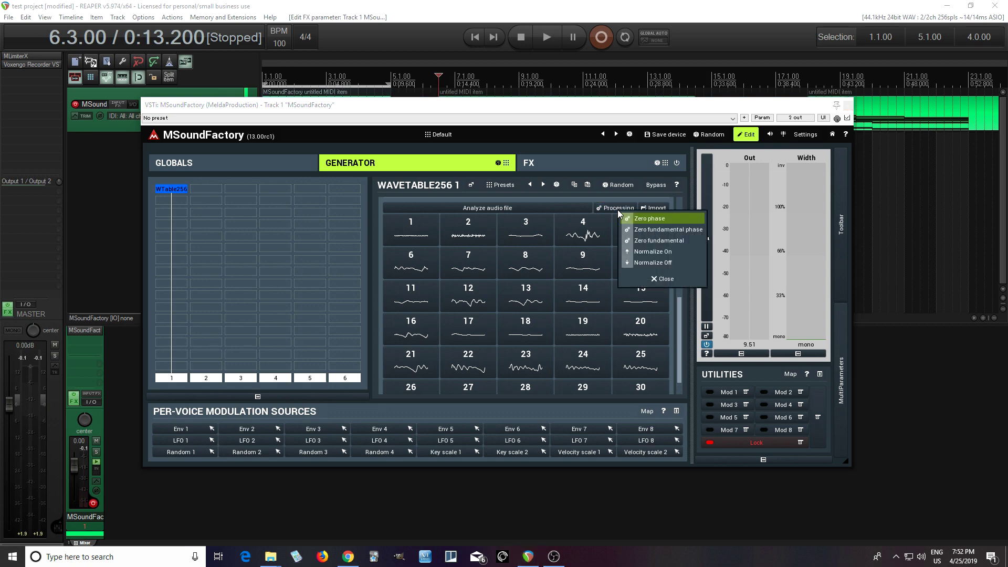
click(676, 253)
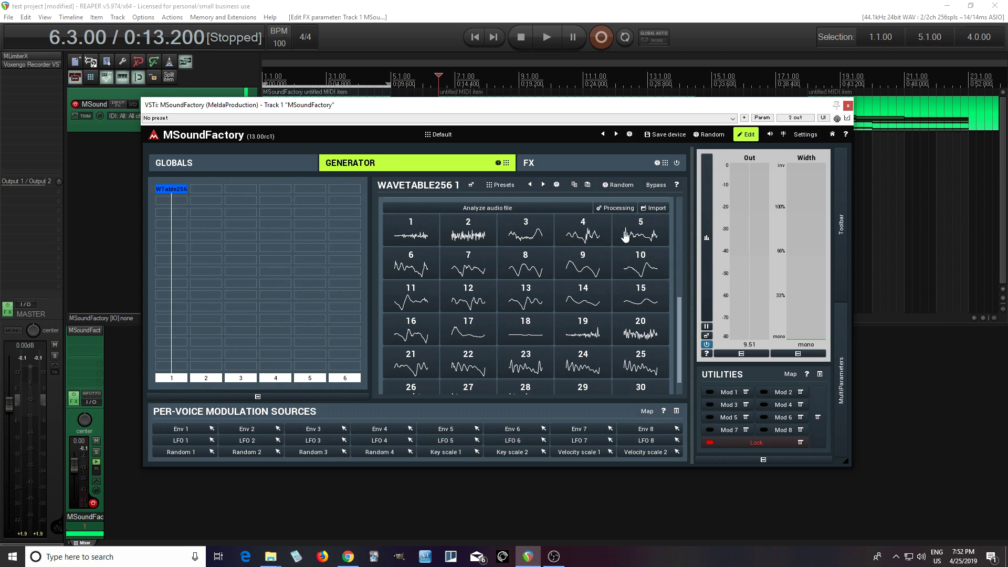
click(620, 208)
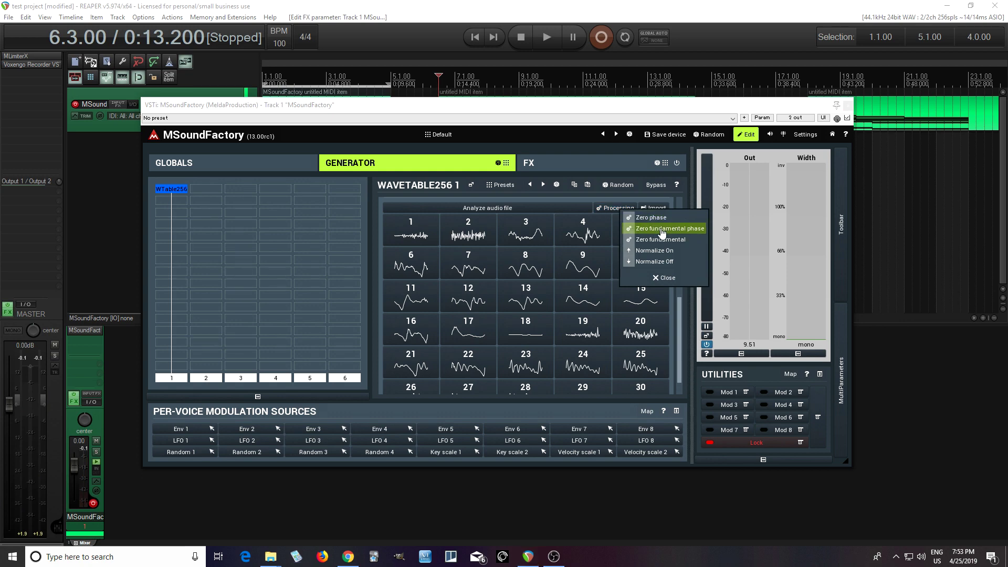
Step: Apply Zero fundamental phase processing to the wavetable twice
click(615, 207)
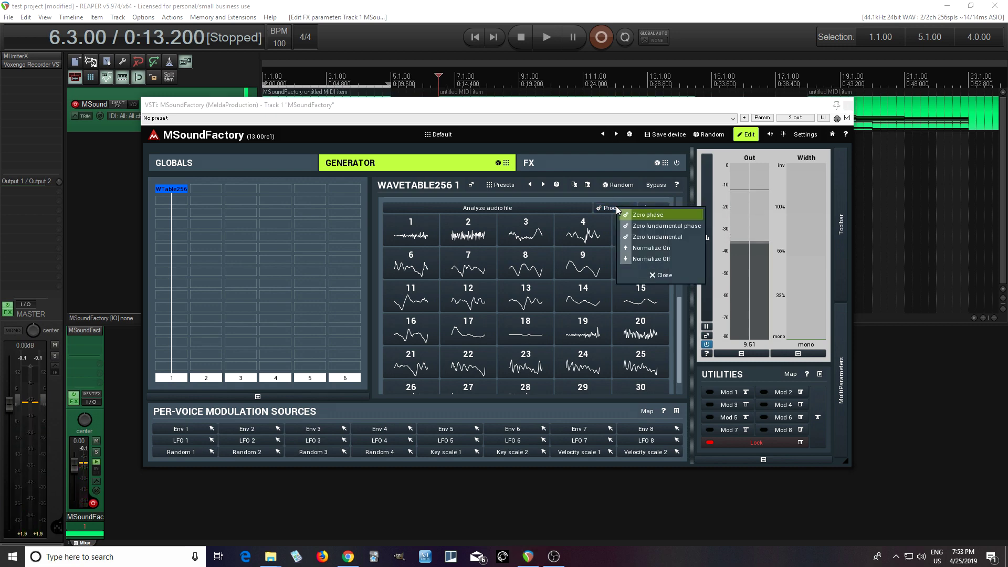
click(682, 227)
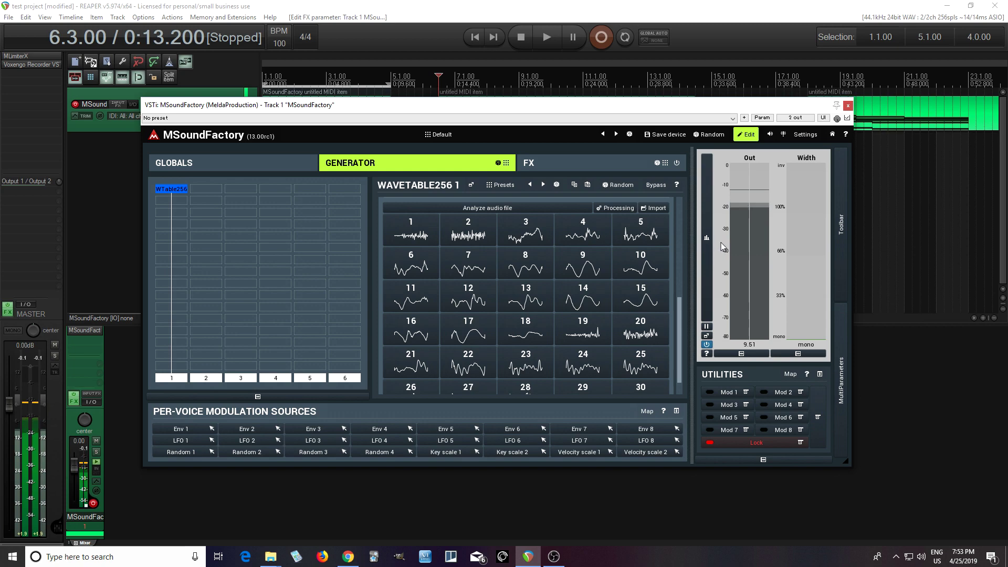
click(625, 210)
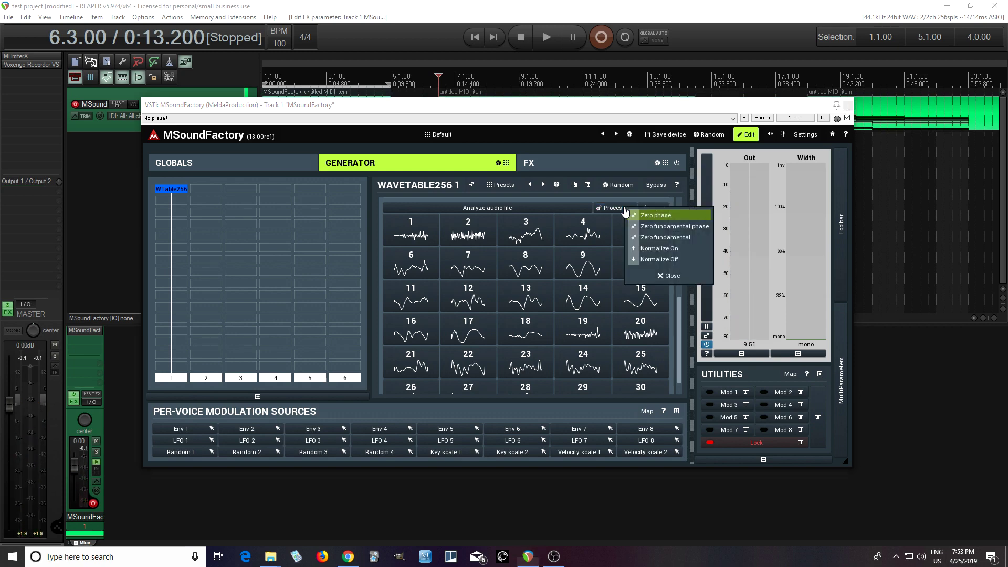
click(670, 227)
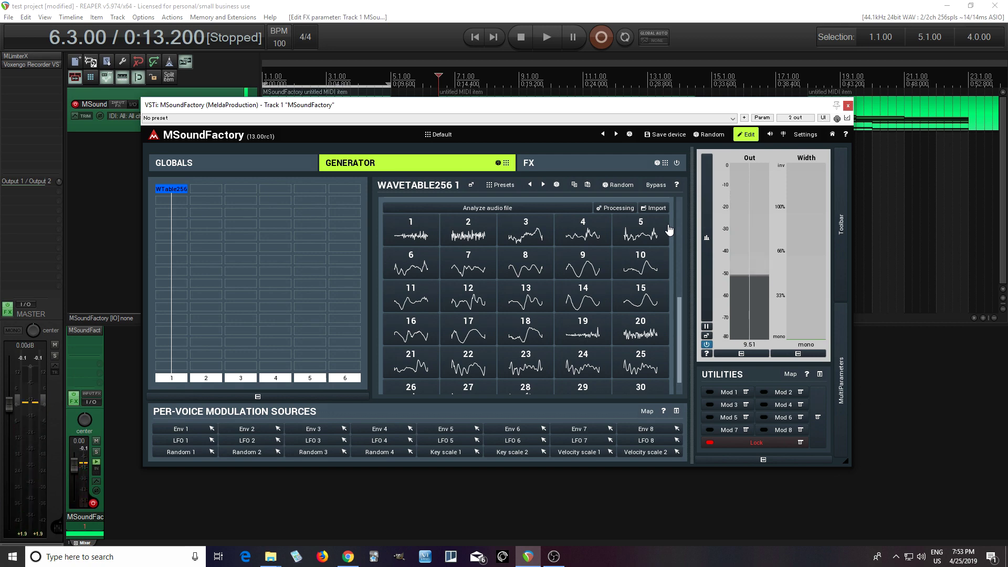
Step: Scroll to the Wavetable section and open its Presets browser on the Chan folder
drag(680, 321, 684, 345)
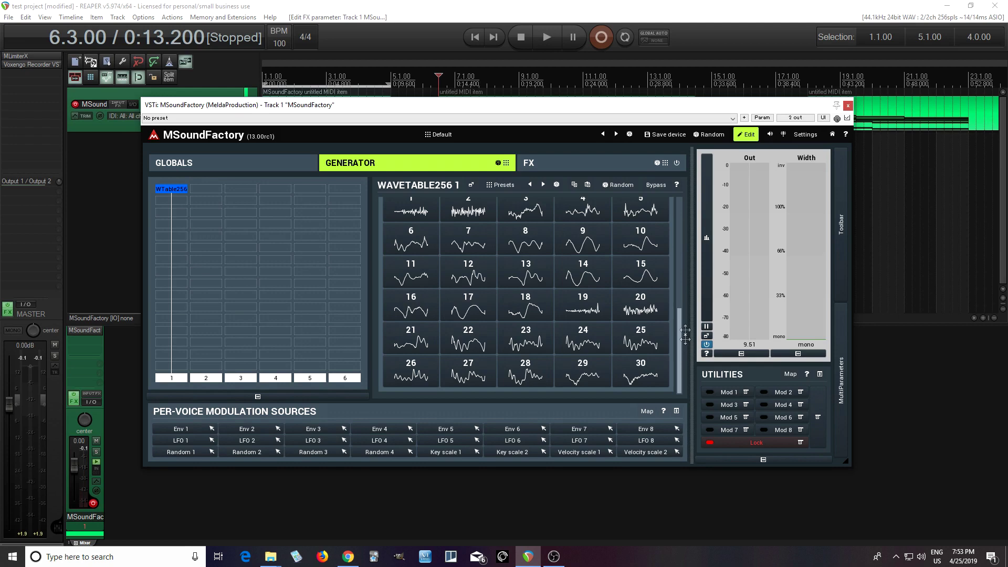
drag(684, 345, 671, 208)
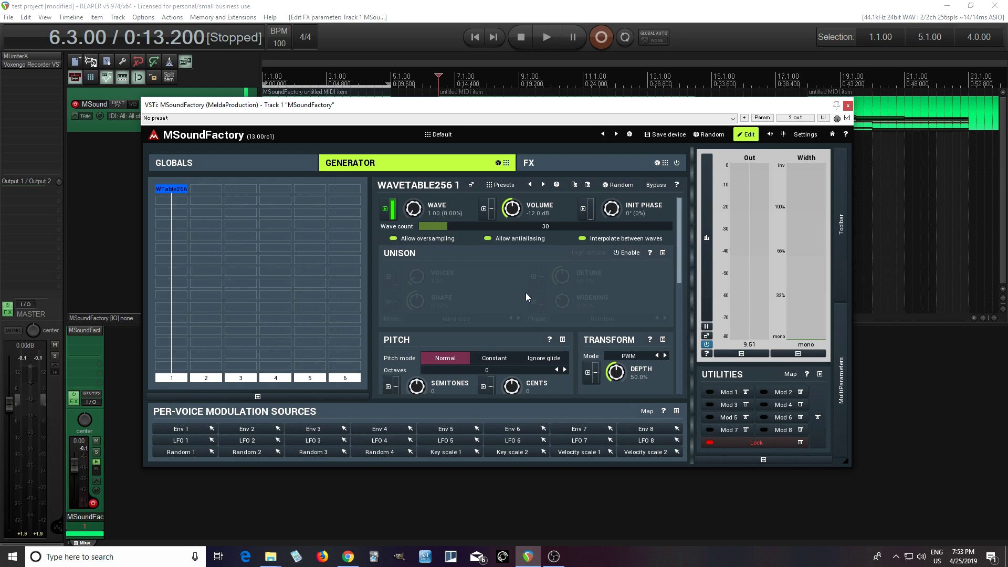
drag(679, 257, 682, 294)
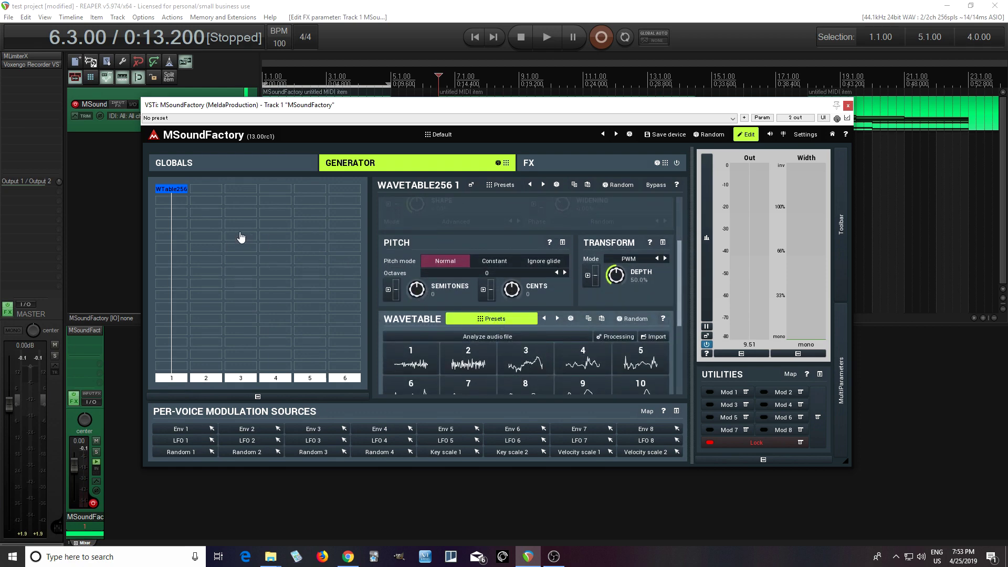
click(499, 319)
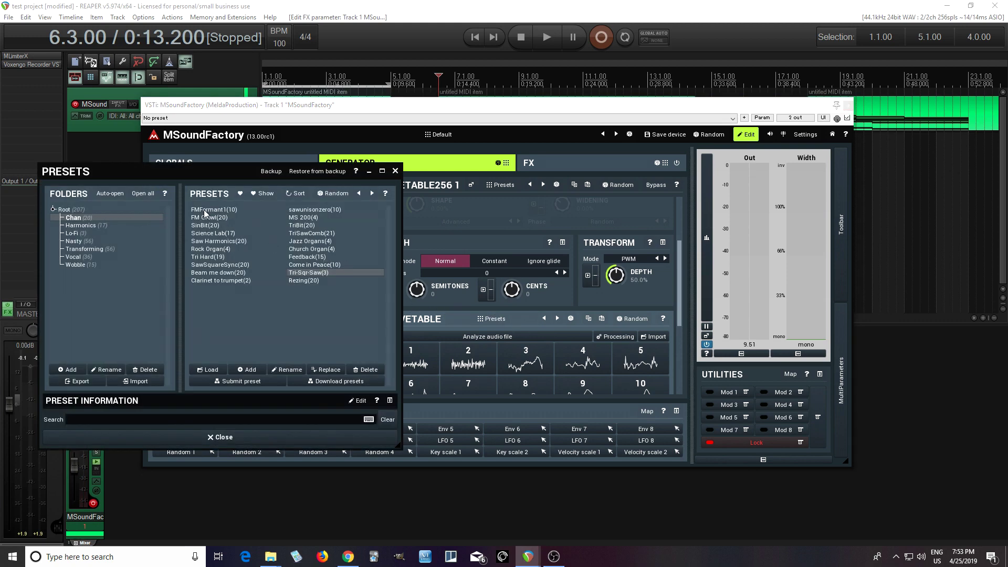
click(303, 441)
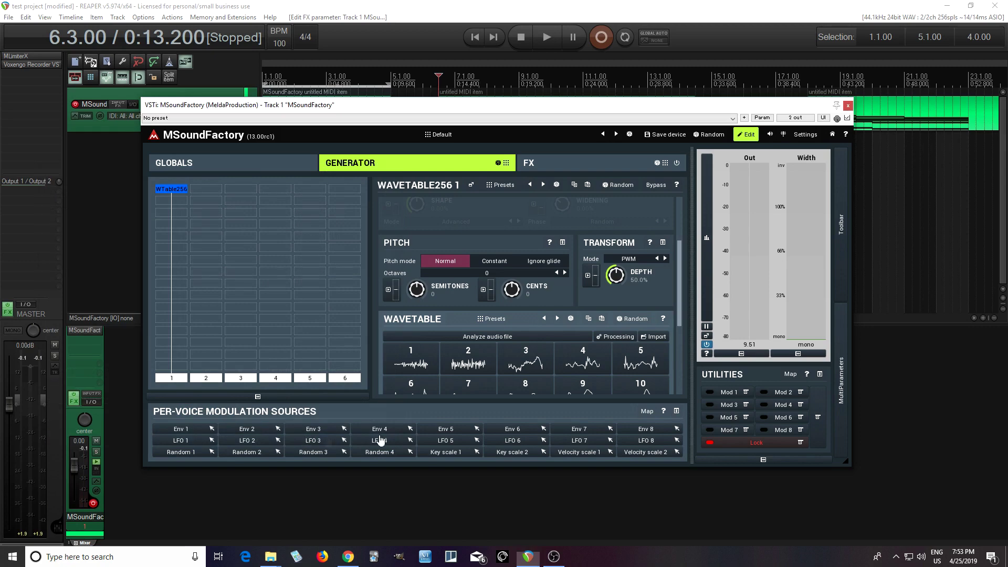
drag(678, 273, 677, 188)
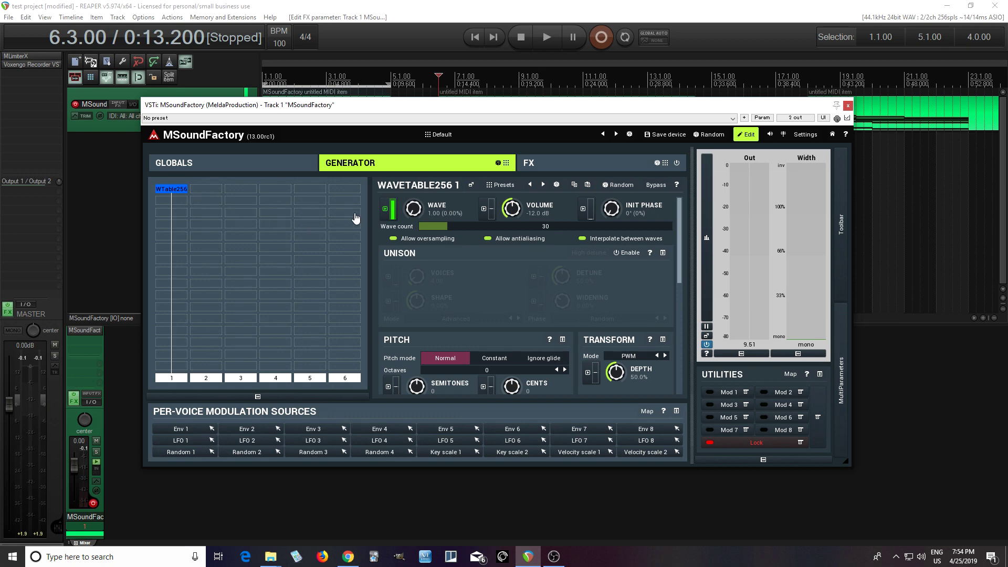
scroll(677, 273, down, 3)
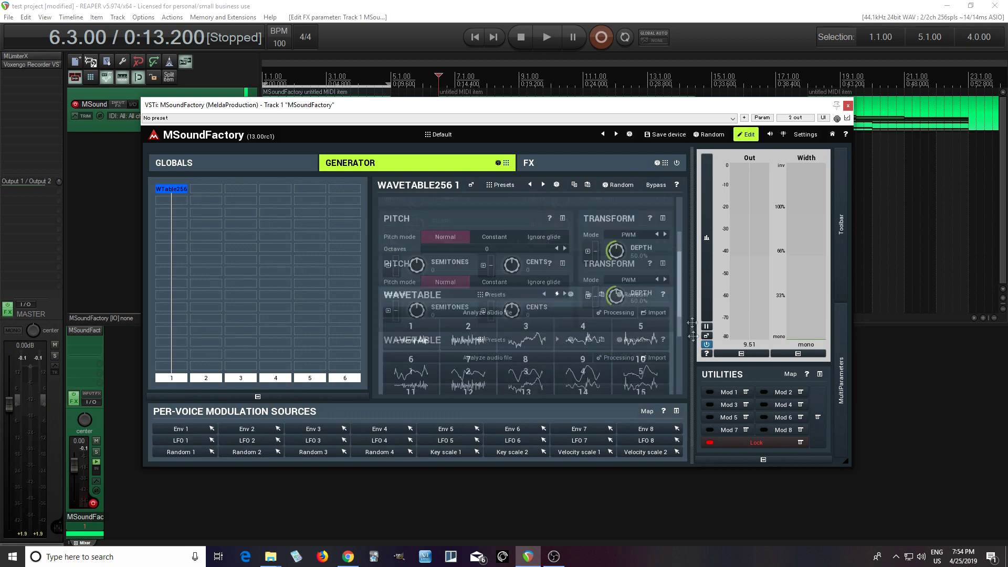
click(498, 249)
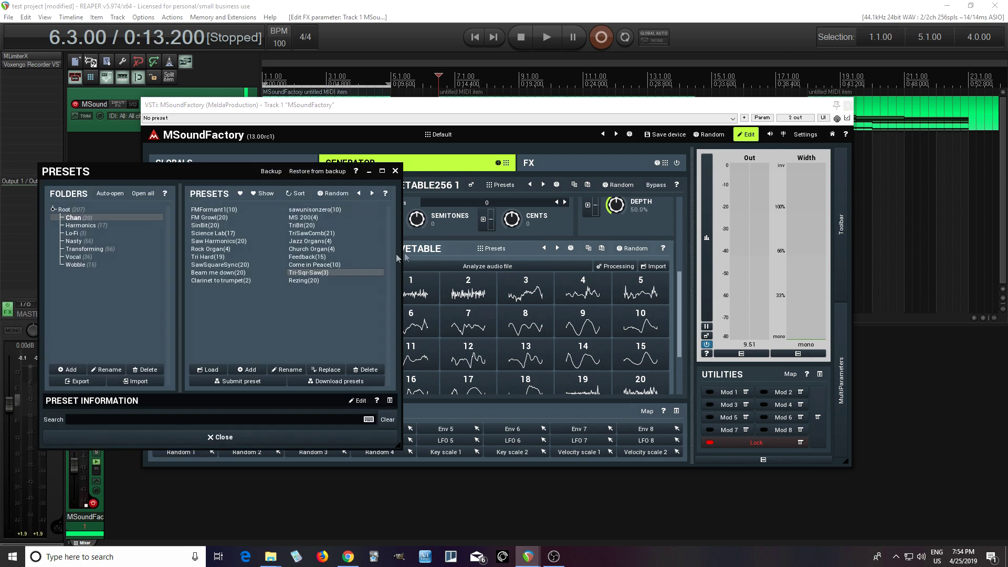
Step: Load the Tri-Sqr-Saw(3) wavetable preset and close the browser
click(316, 272)
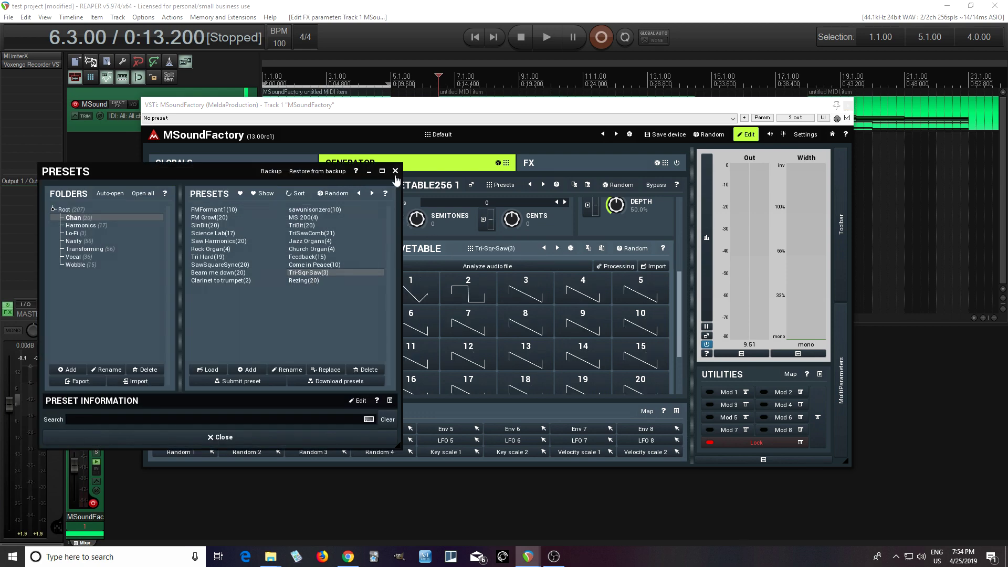
click(620, 245)
scroll(677, 279, up, 5)
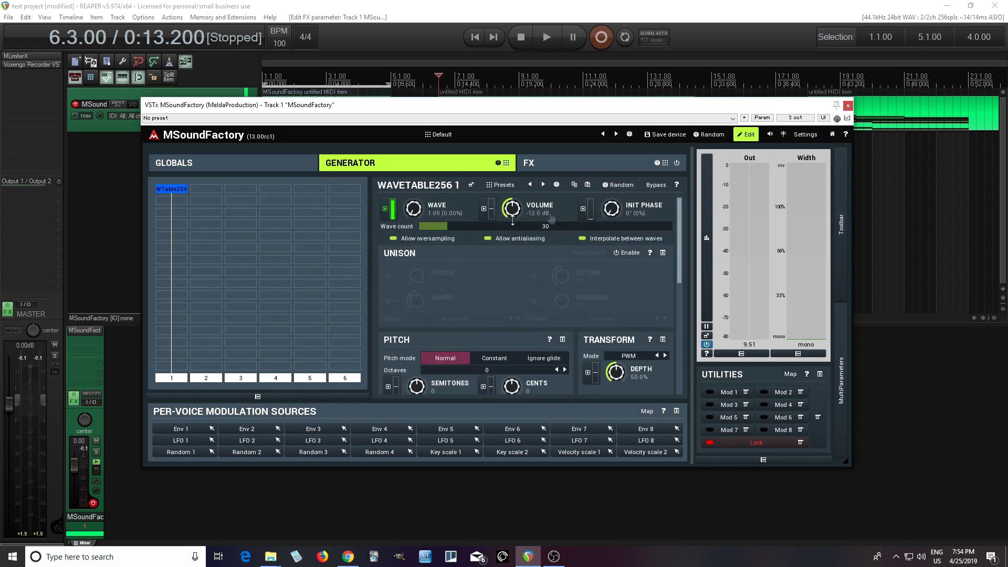
Step: Enter 3 as the generator's wave count
double_click(467, 227)
click(570, 313)
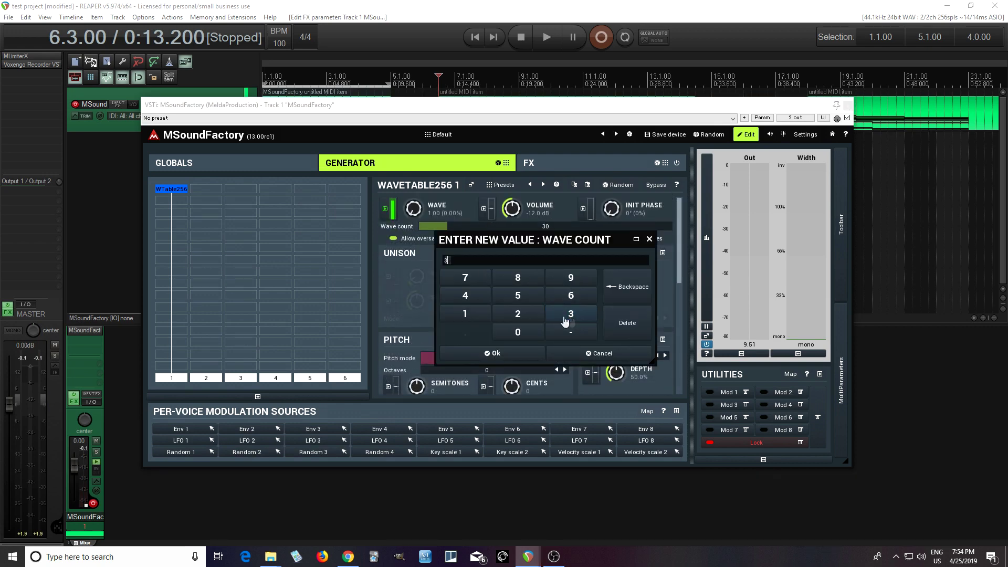
click(488, 354)
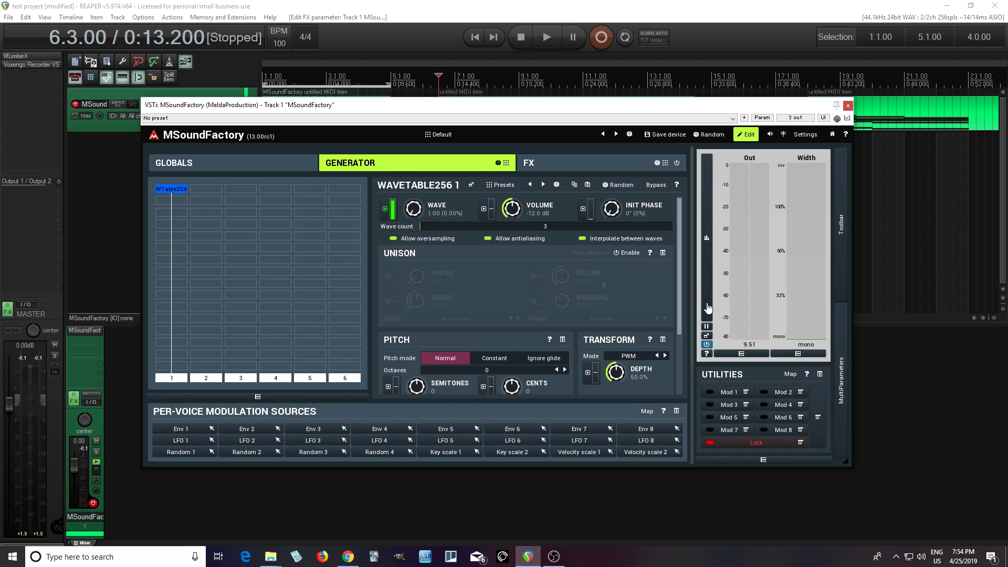
scroll(689, 336, down, 2)
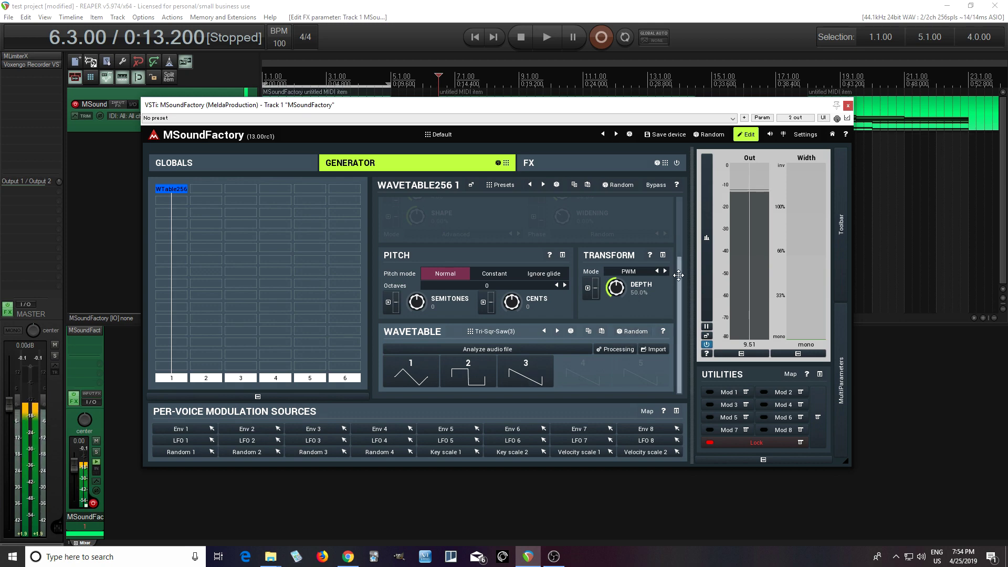
drag(678, 277, 682, 205)
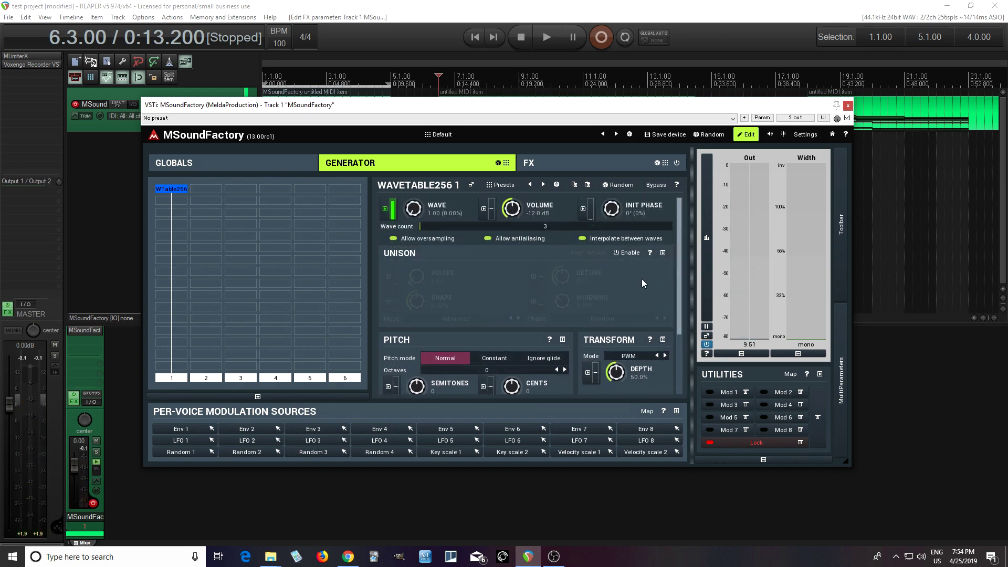
Step: Pop out the generator panel and assign Random 1 to the Wave parameter's slot A at 100%
click(472, 185)
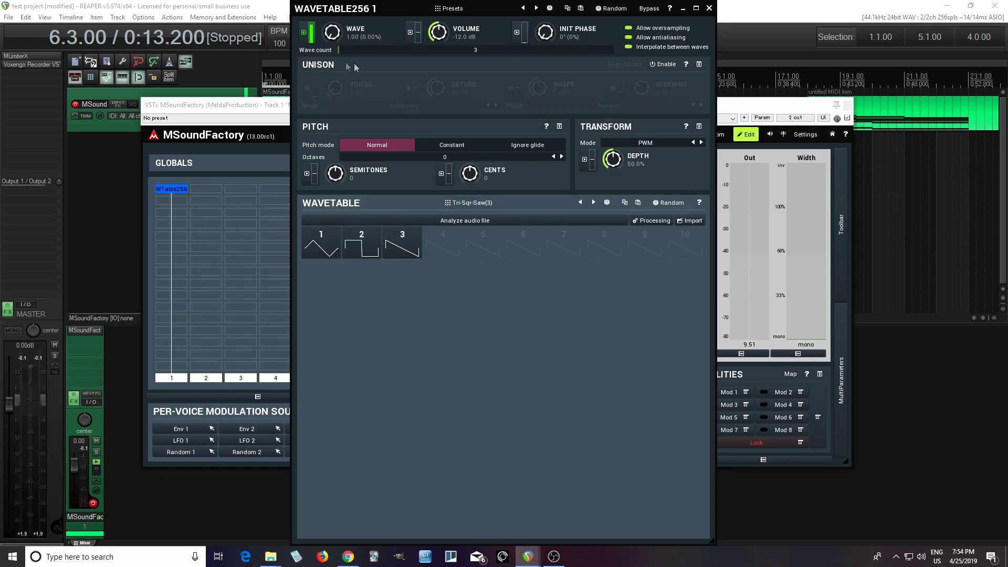
click(308, 40)
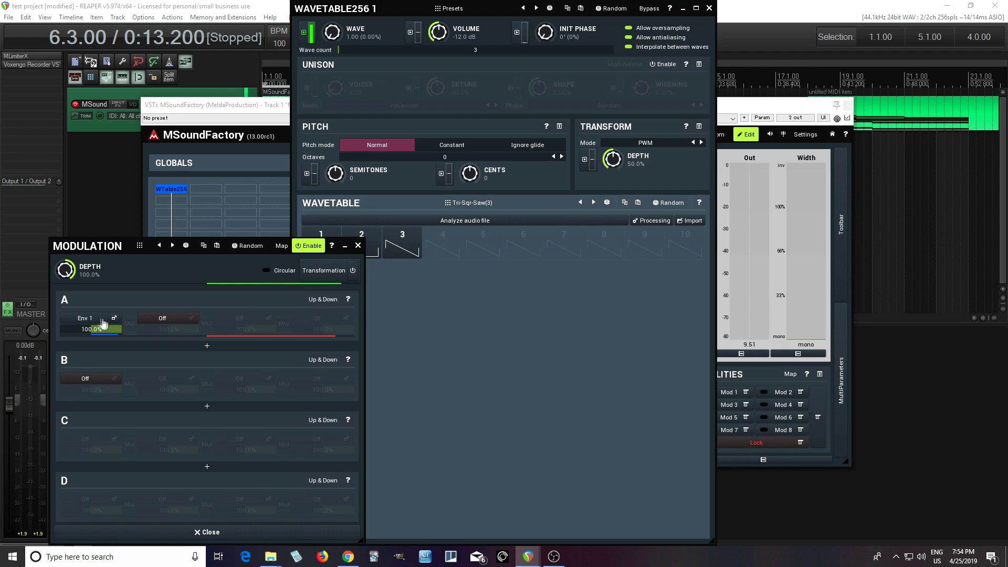
click(99, 320)
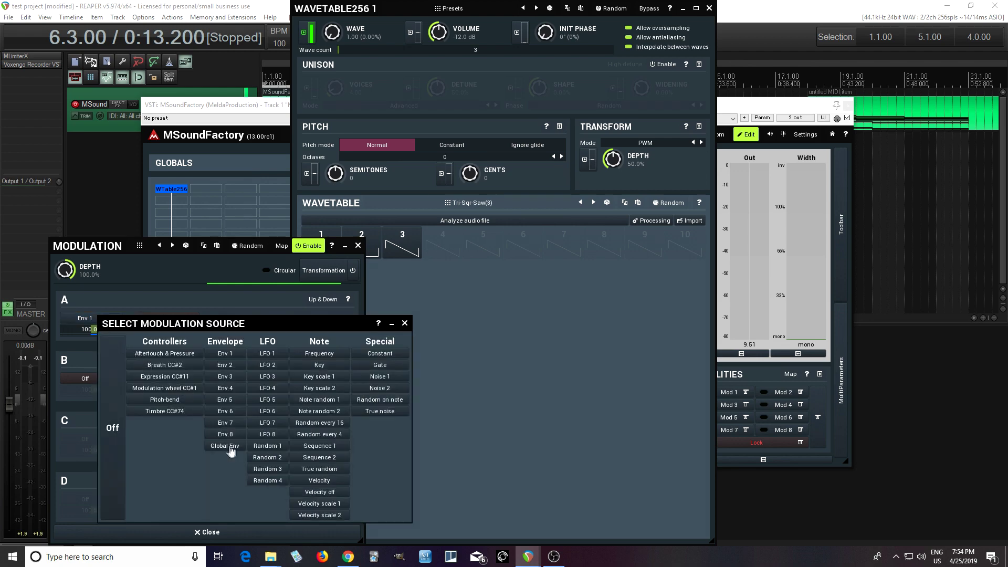
click(267, 445)
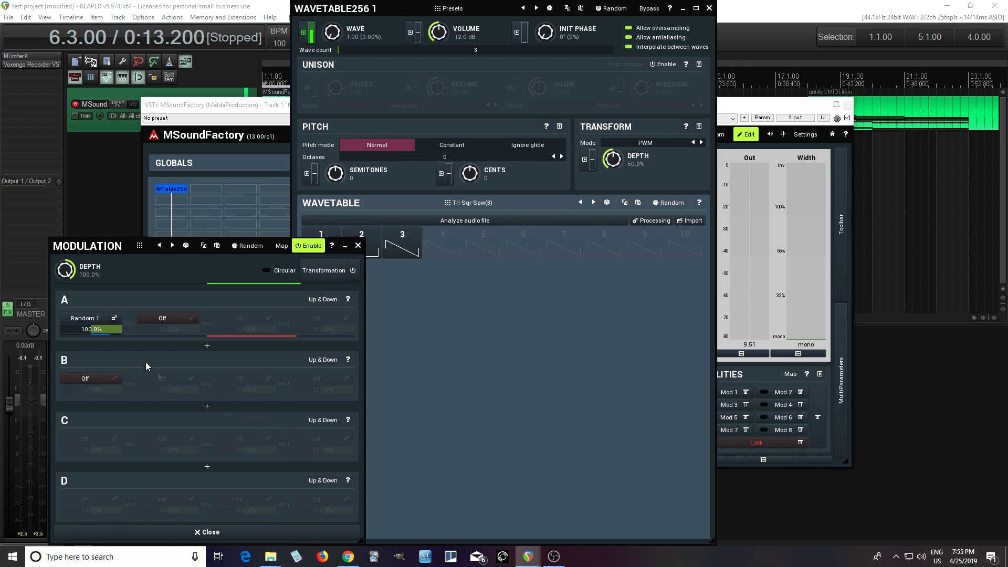
Step: Glance at the Random 1 settings, then close the Wave modulation and enlarged generator windows
click(114, 318)
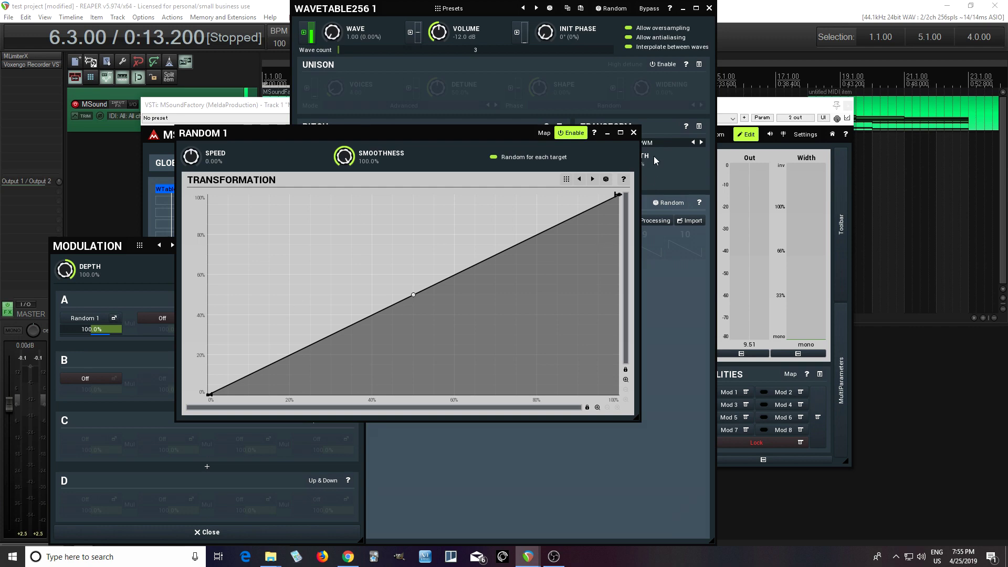
click(633, 132)
click(92, 322)
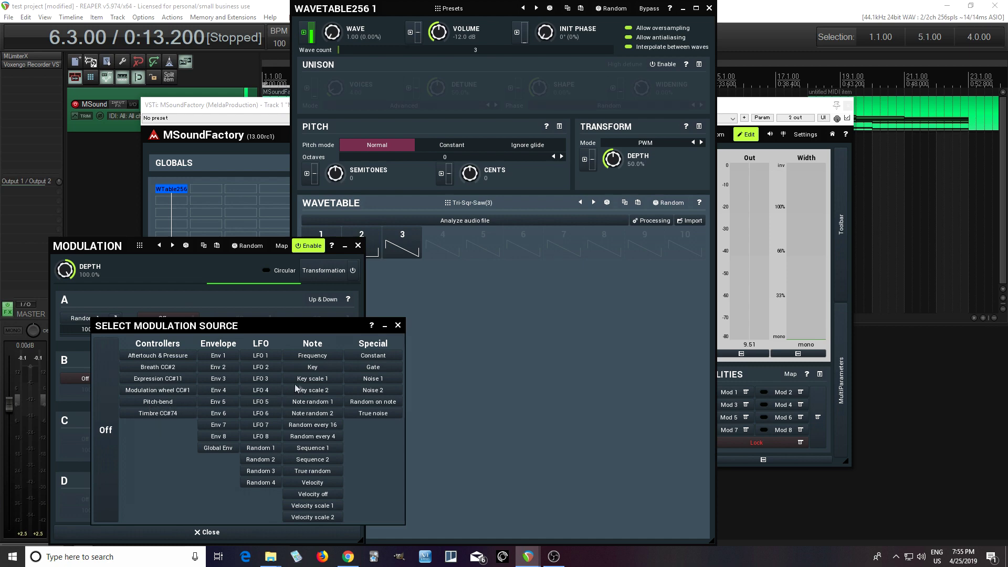
click(397, 325)
click(358, 245)
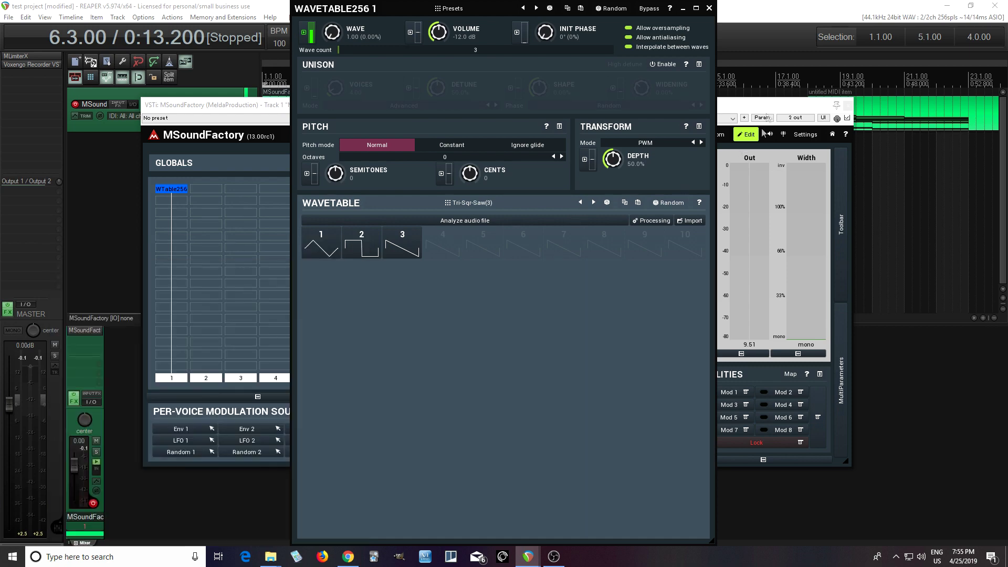
click(709, 9)
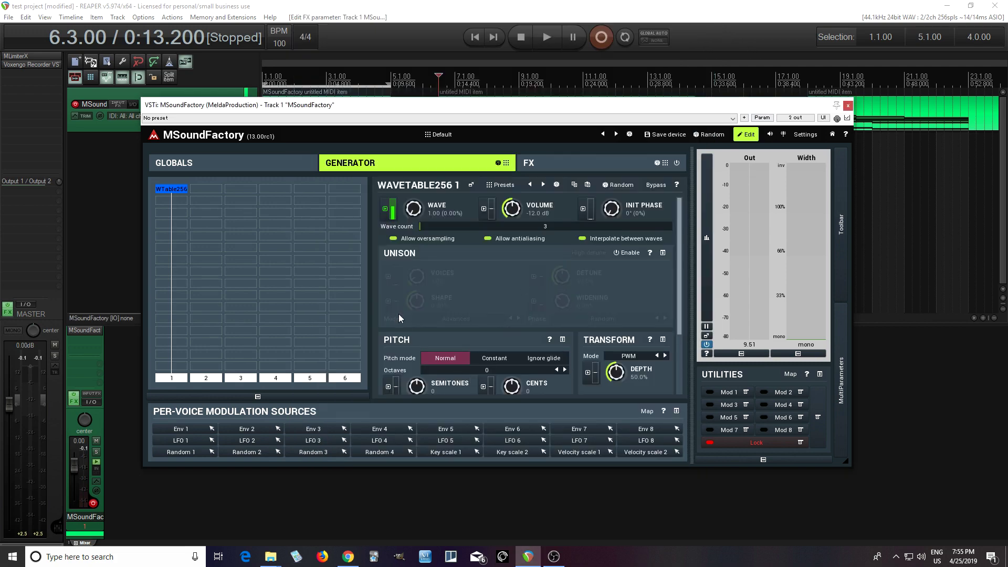